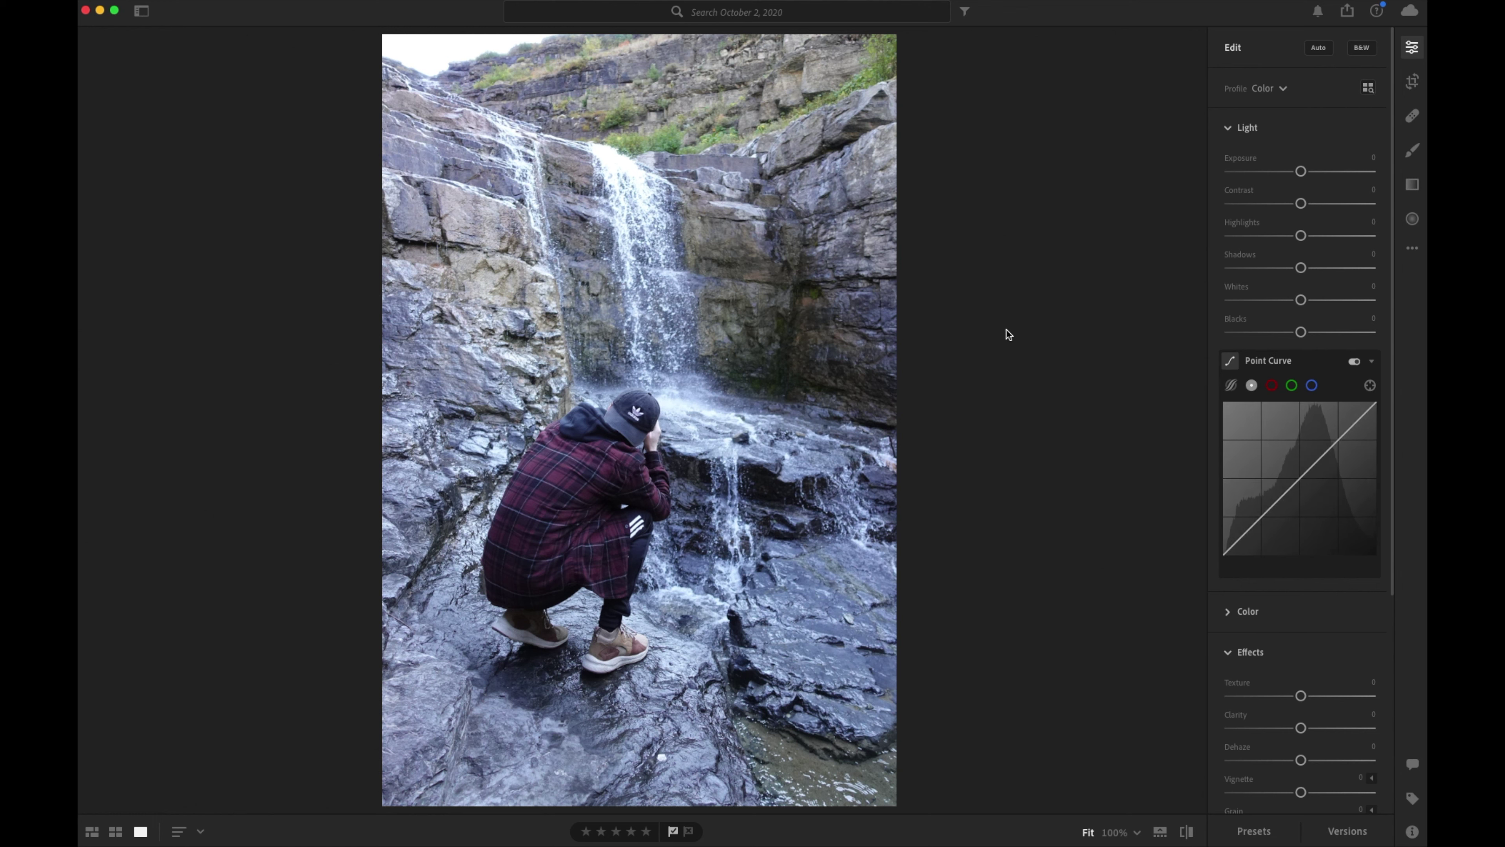
Apply the photo's saved edited version from its list of named versions.
left_click(1347, 830)
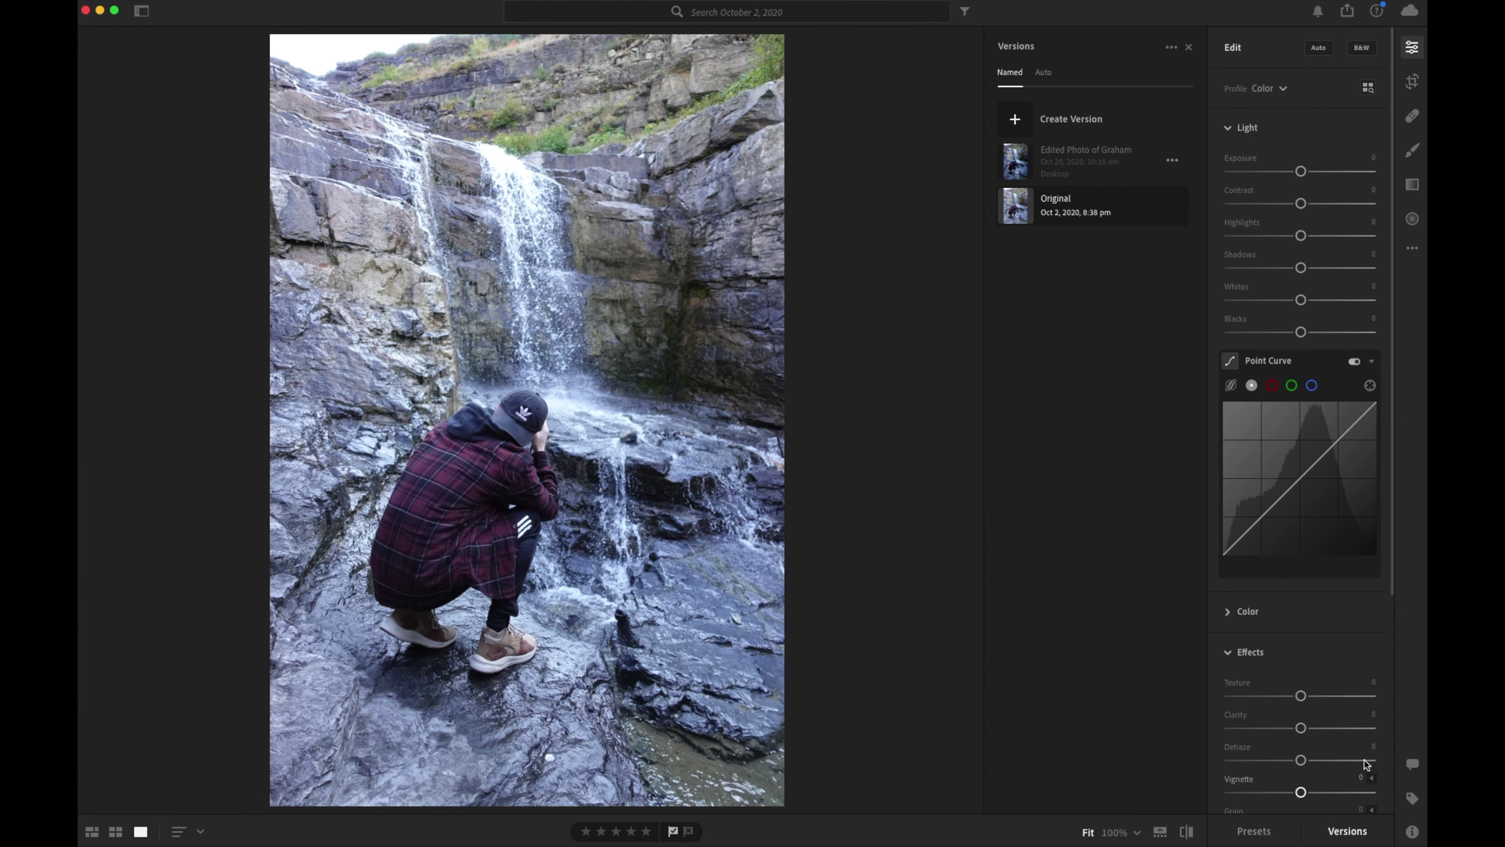
left_click(1109, 160)
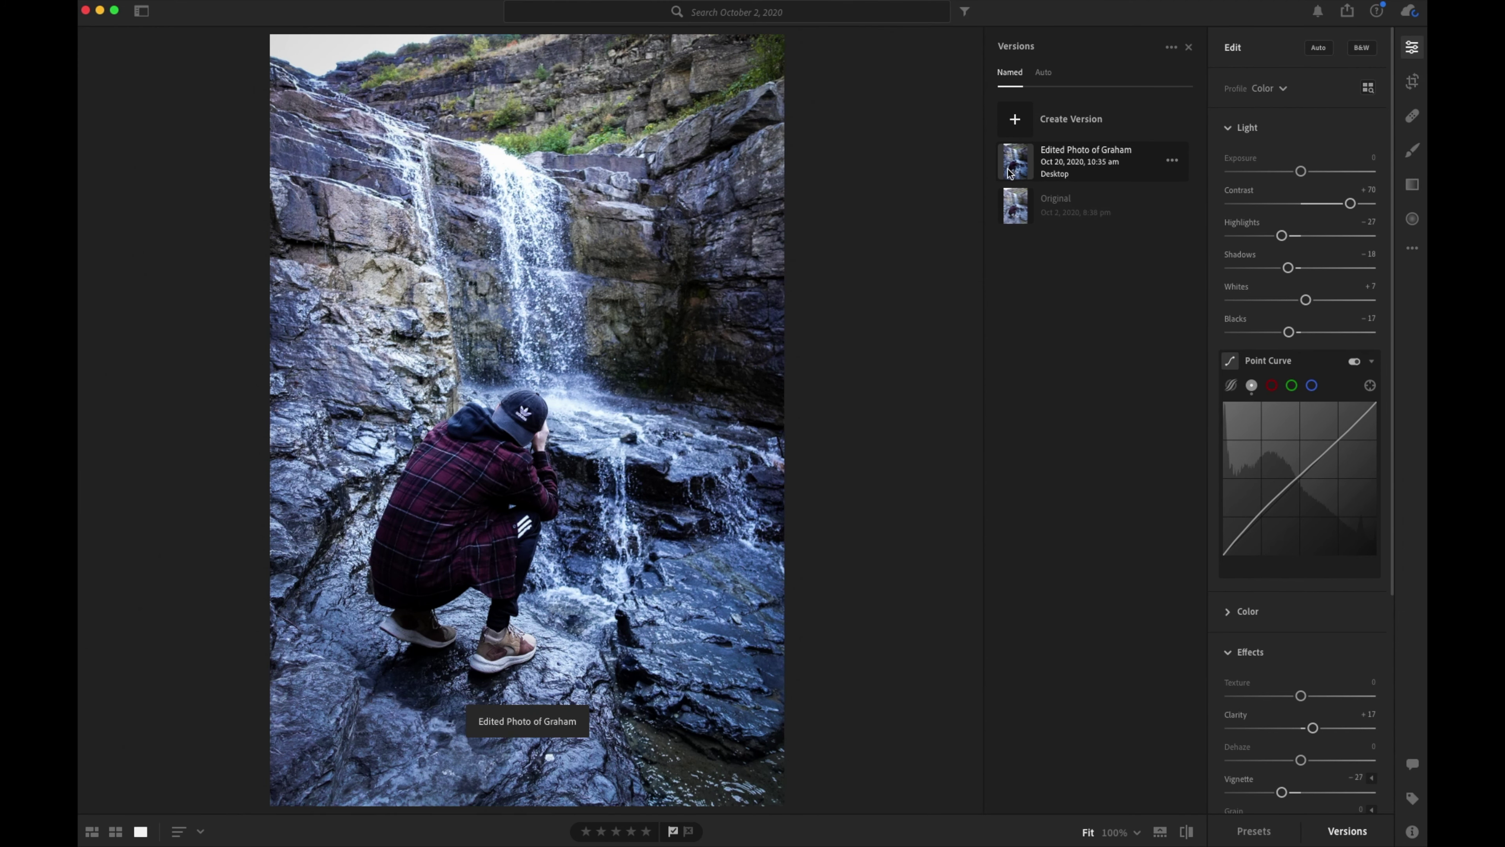
left_click(1347, 831)
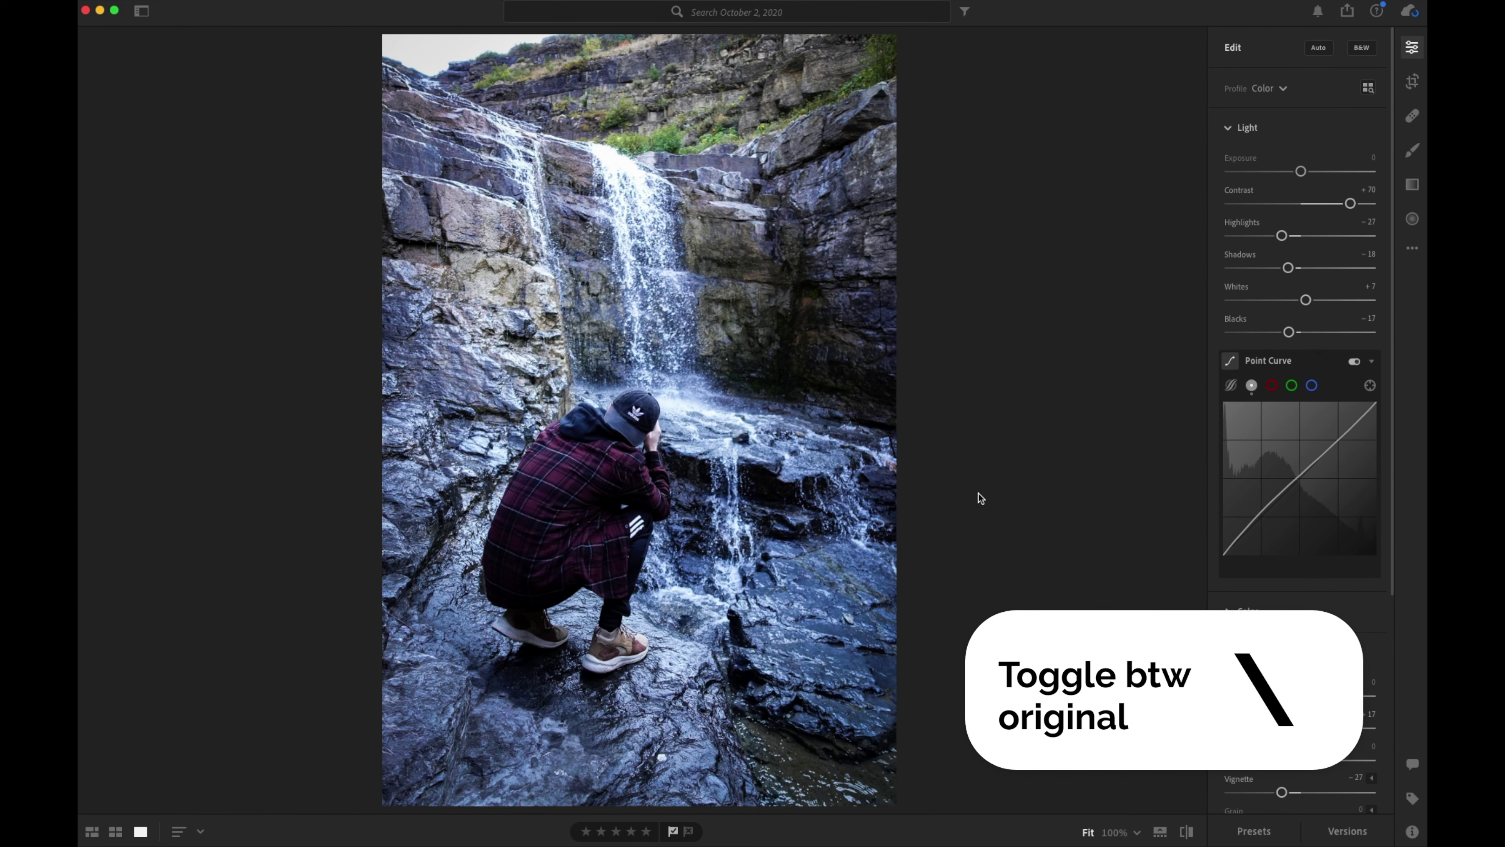
Compare the edited photo with the original by switching repeatedly between the two views.
key("backslash")
key("backslash")
key("backslash")
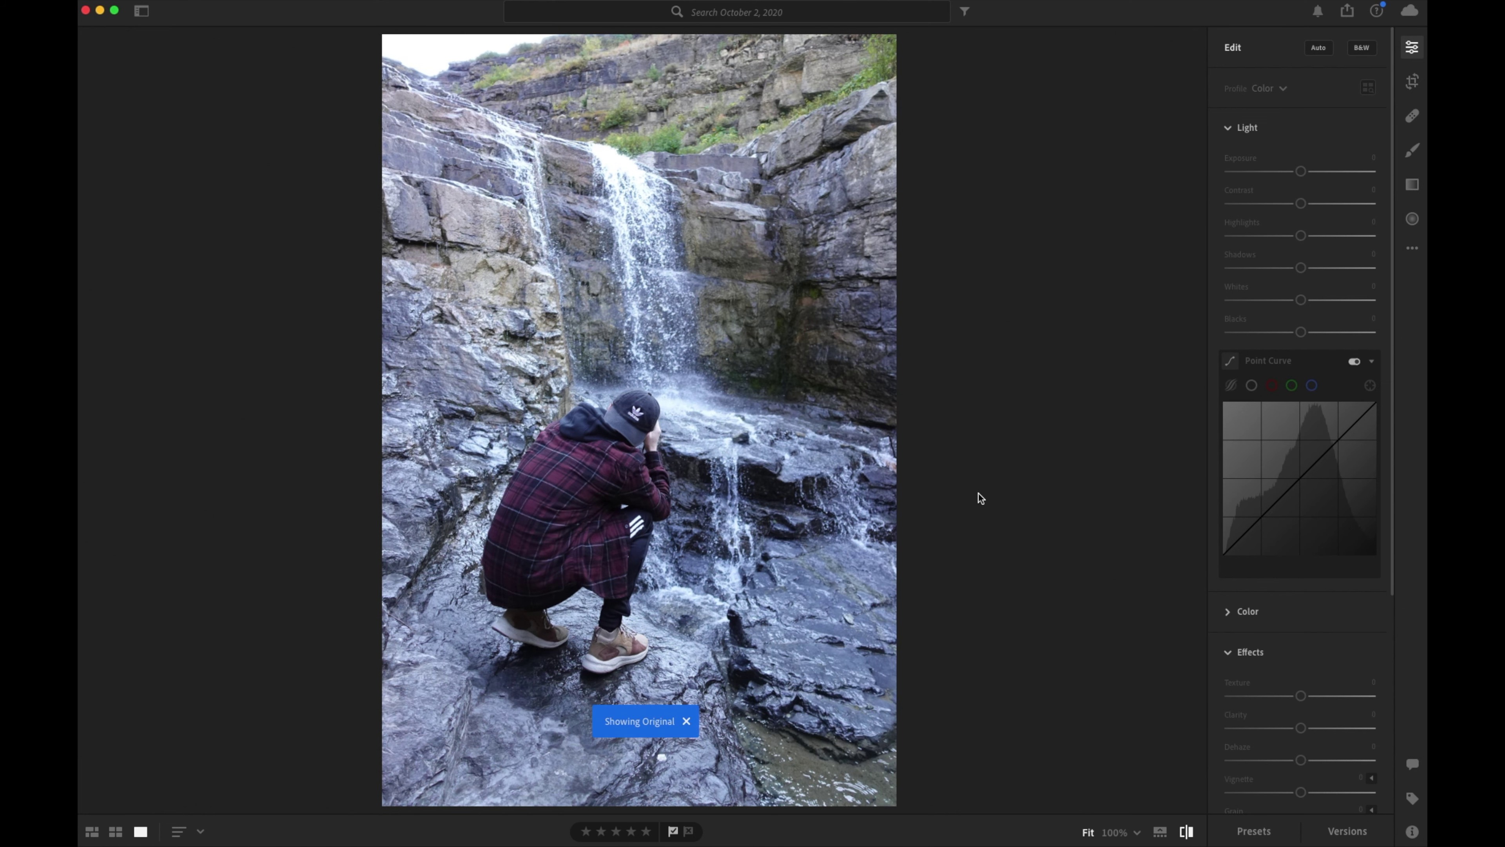
key("backslash")
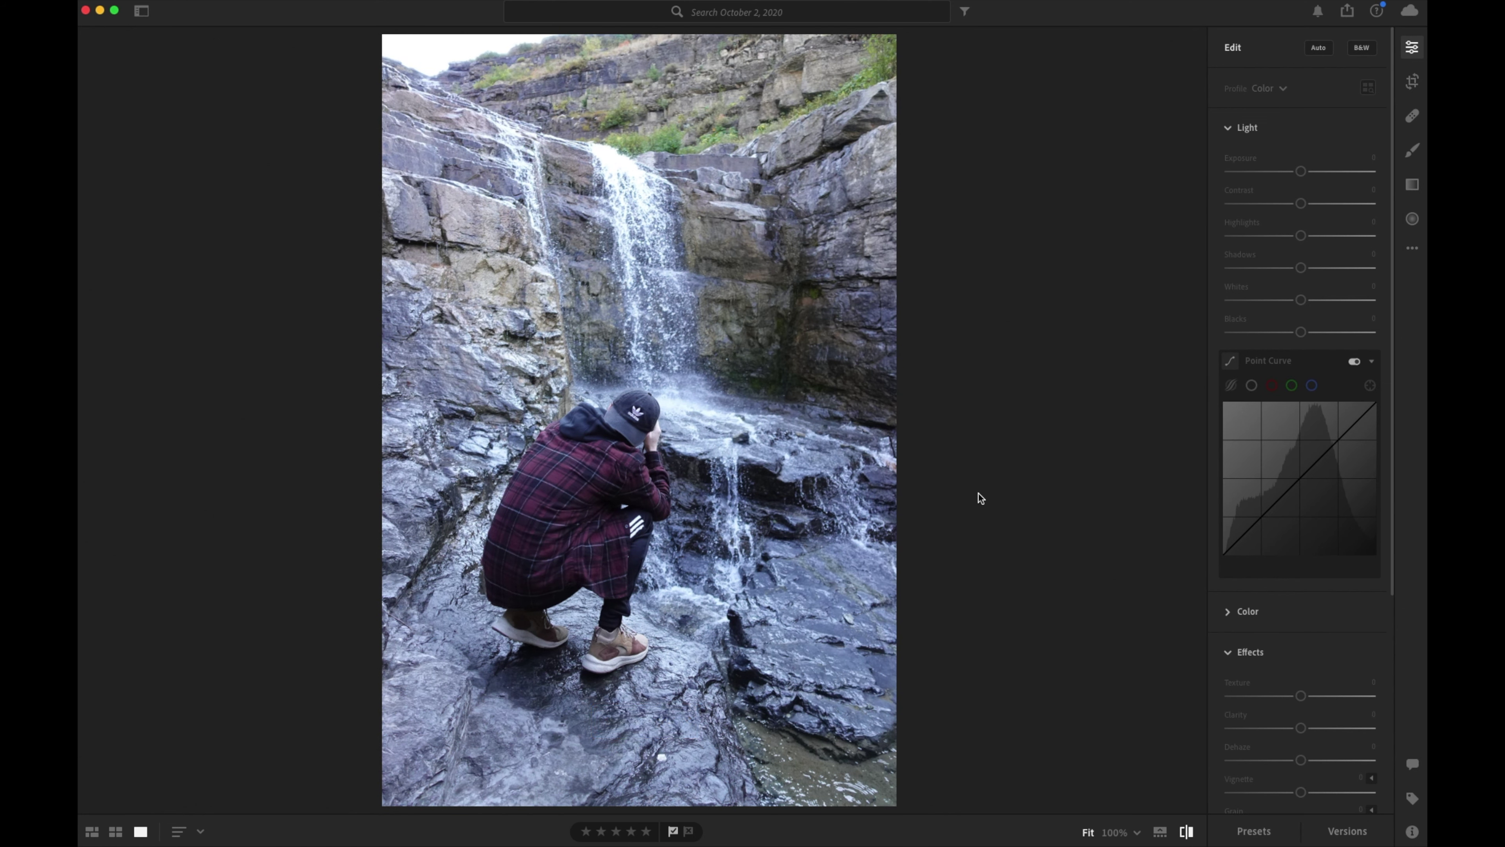
key("backslash")
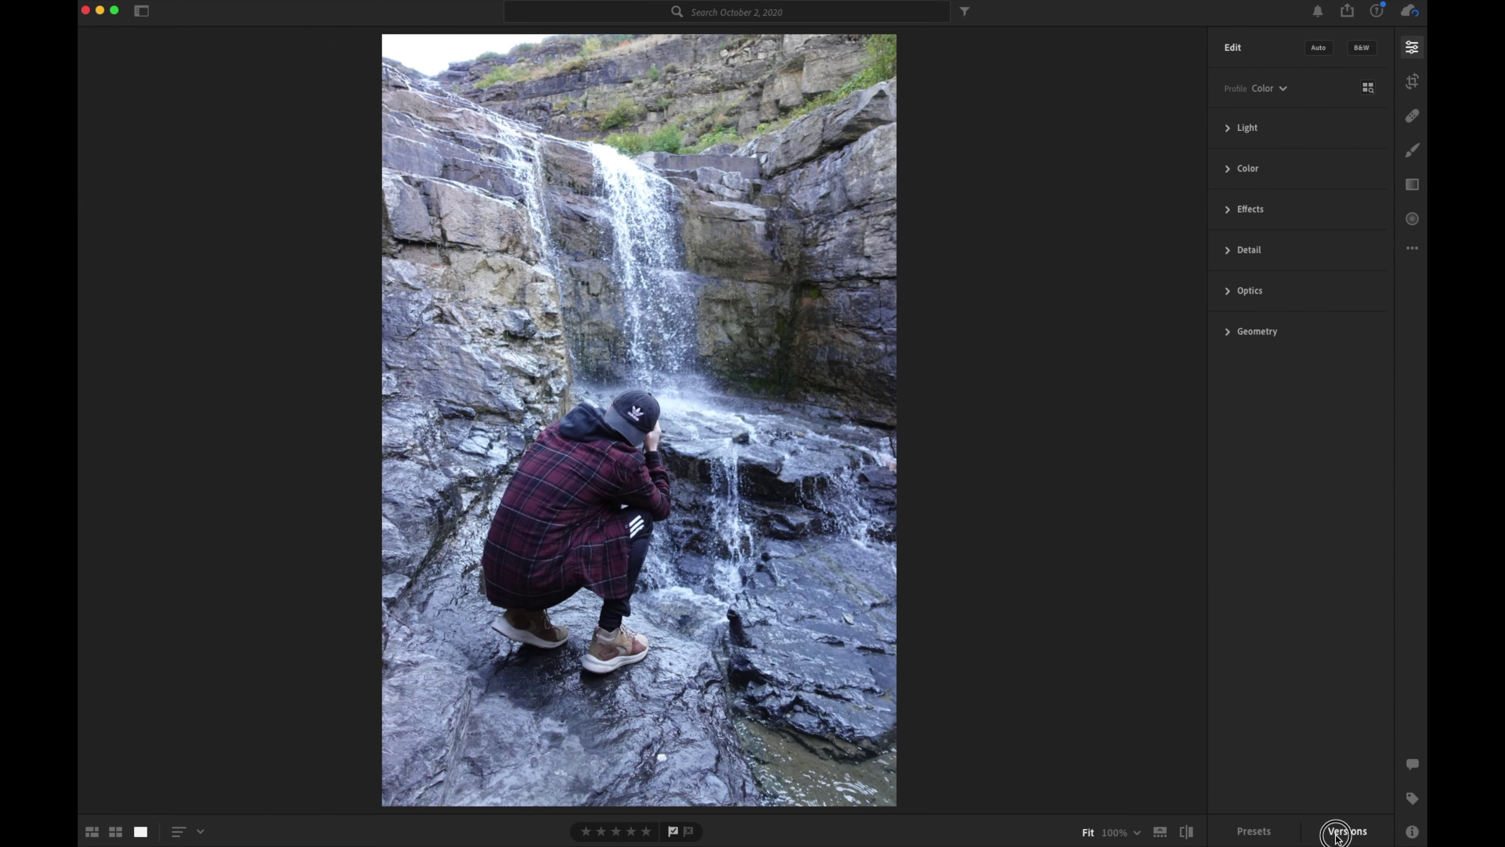
Restore the photo's Original version from its named versions.
left_click(1341, 832)
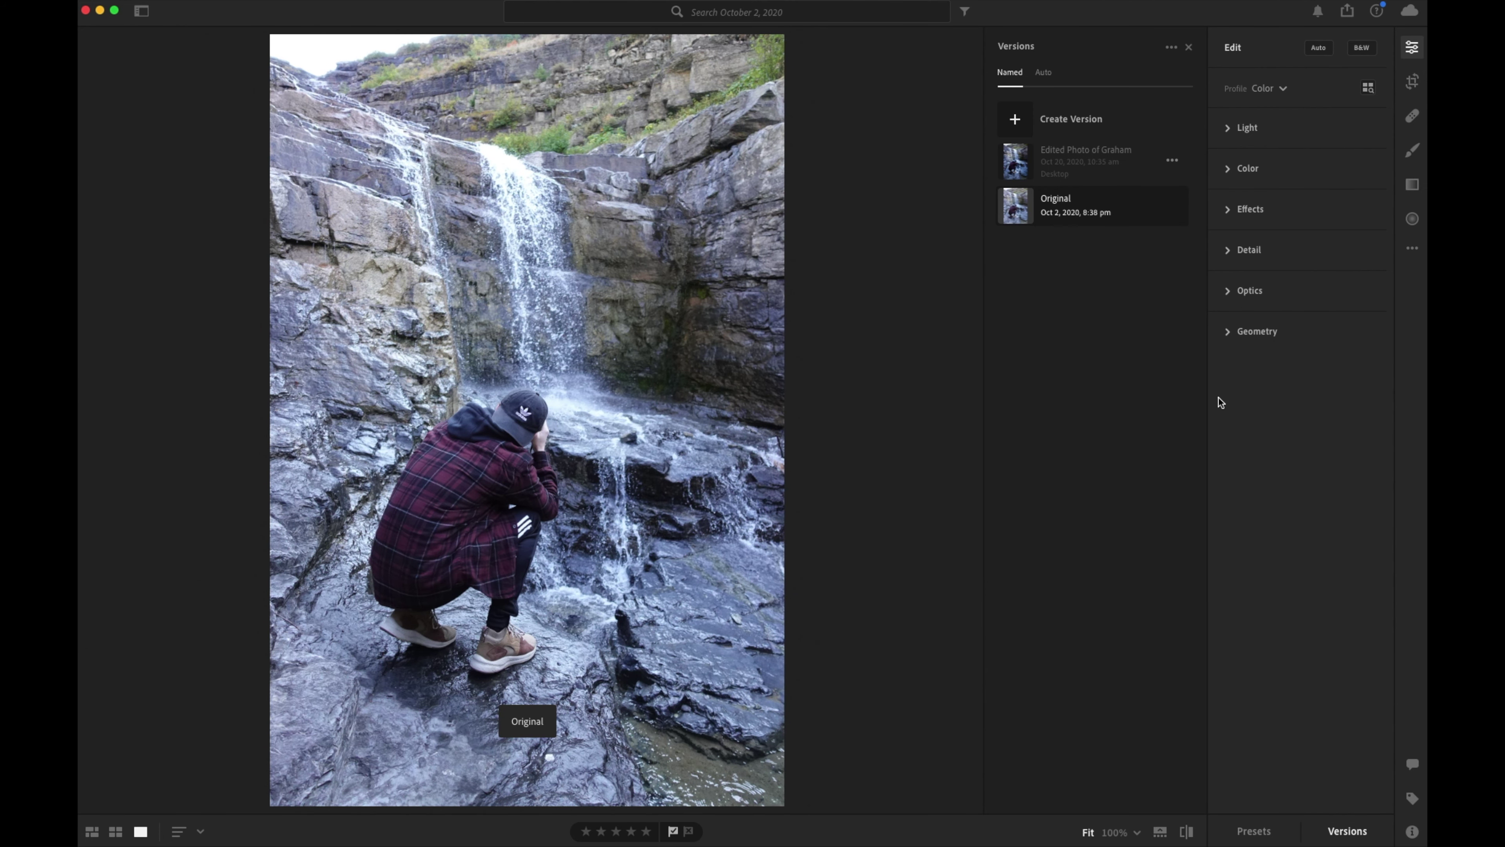
left_click(1331, 832)
Show and hide the filmstrip, and hide and reopen the editing controls.
key("slash")
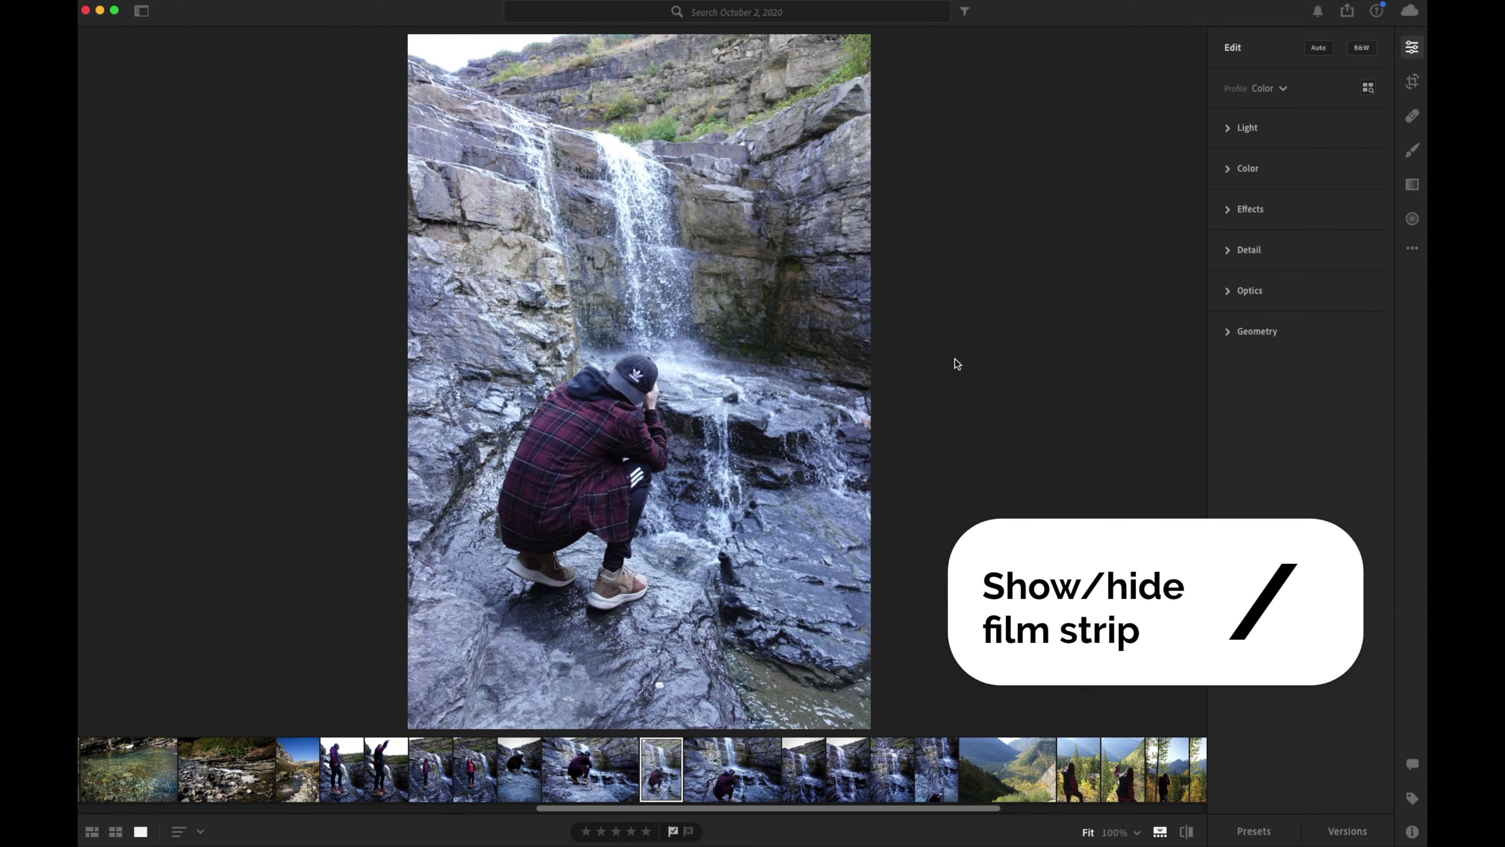
key("slash")
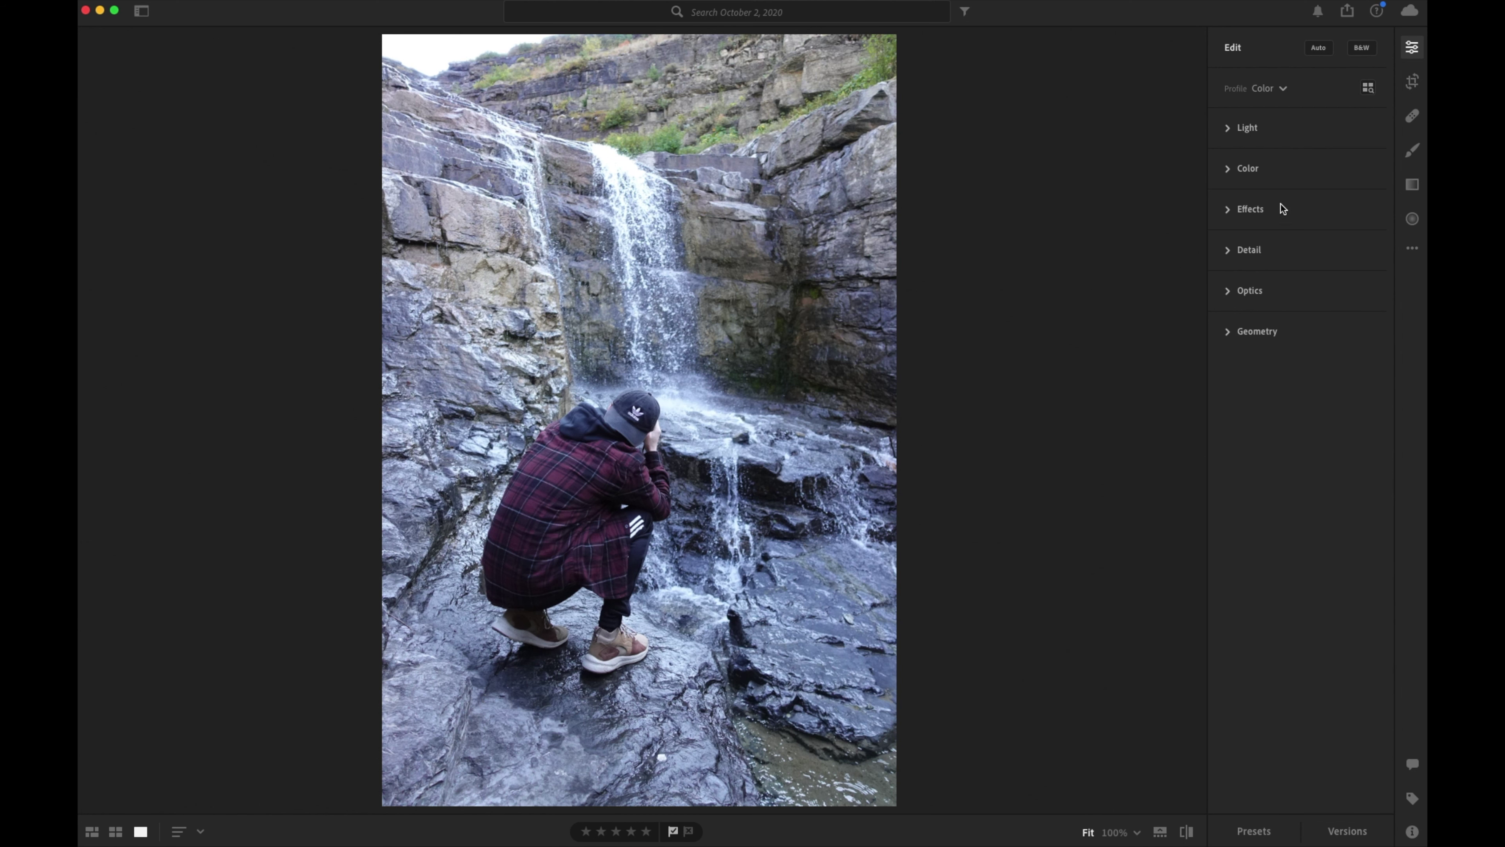
left_click(1411, 50)
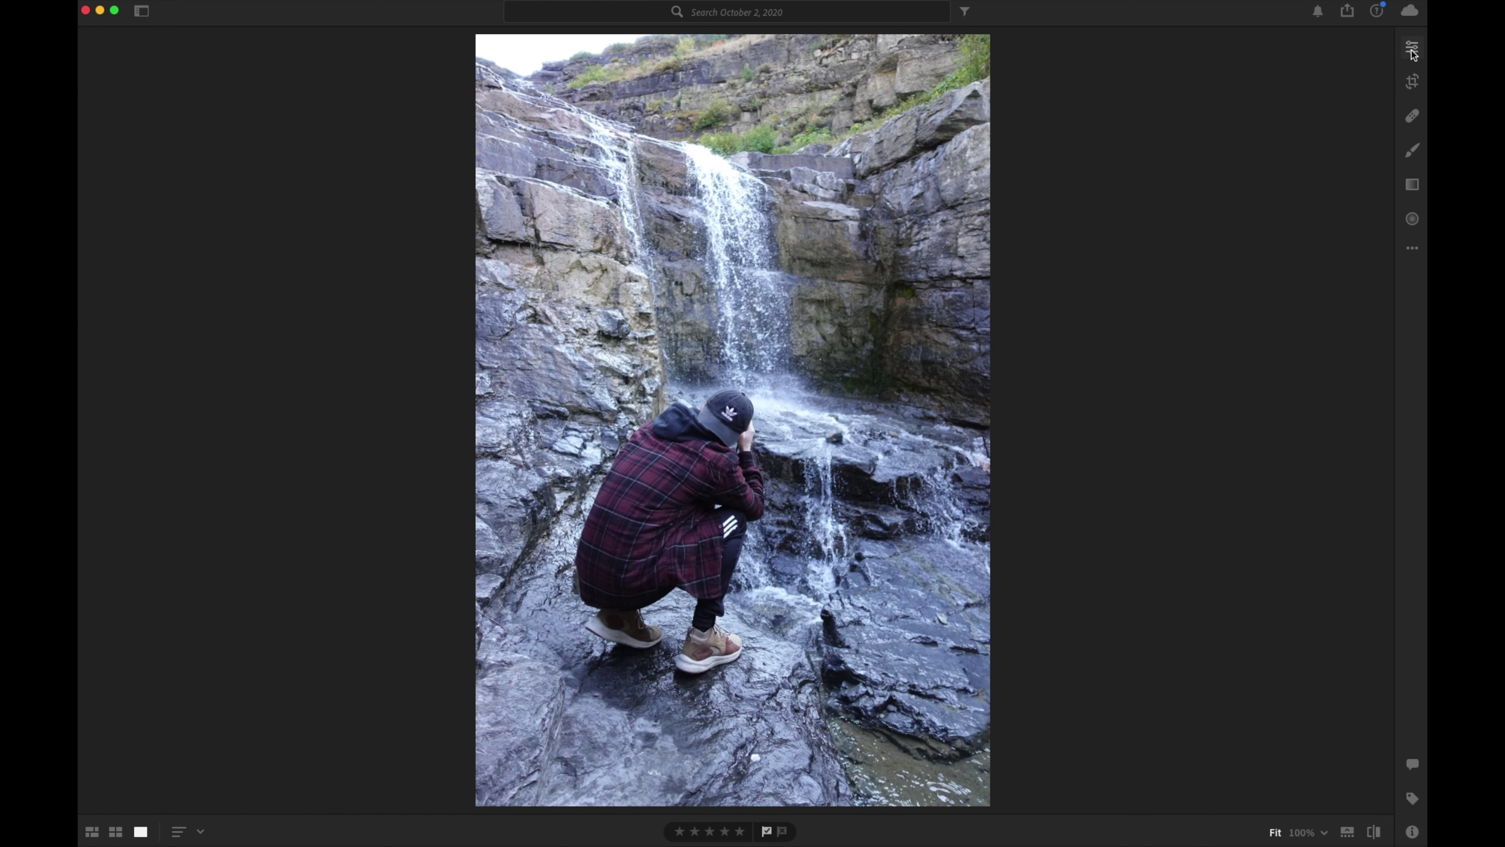
left_click(1411, 50)
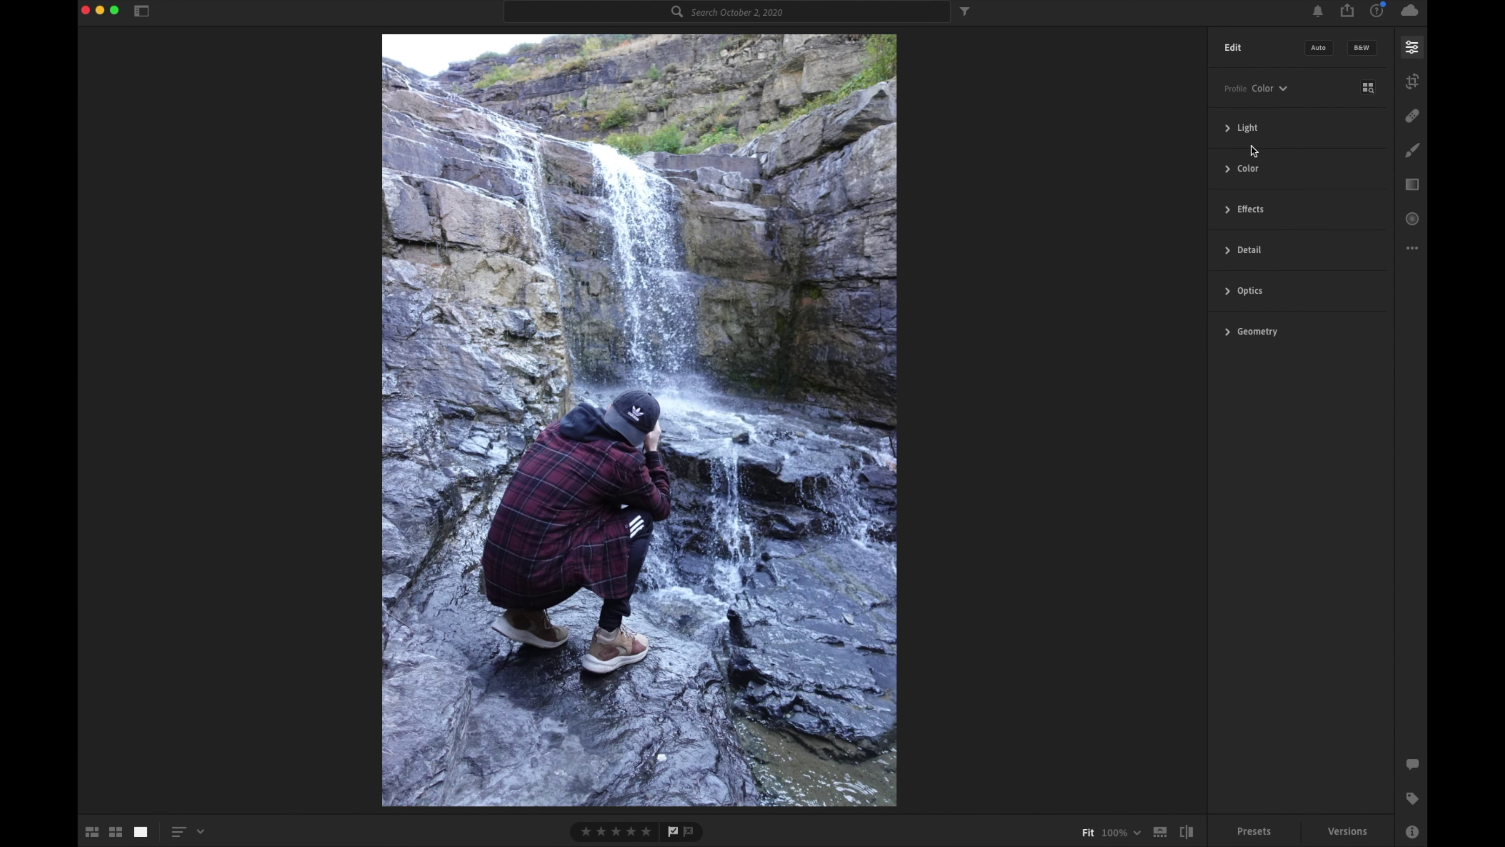
In the Light settings, try an Exposure of +1.67 and reset it to 0.
left_click(1238, 130)
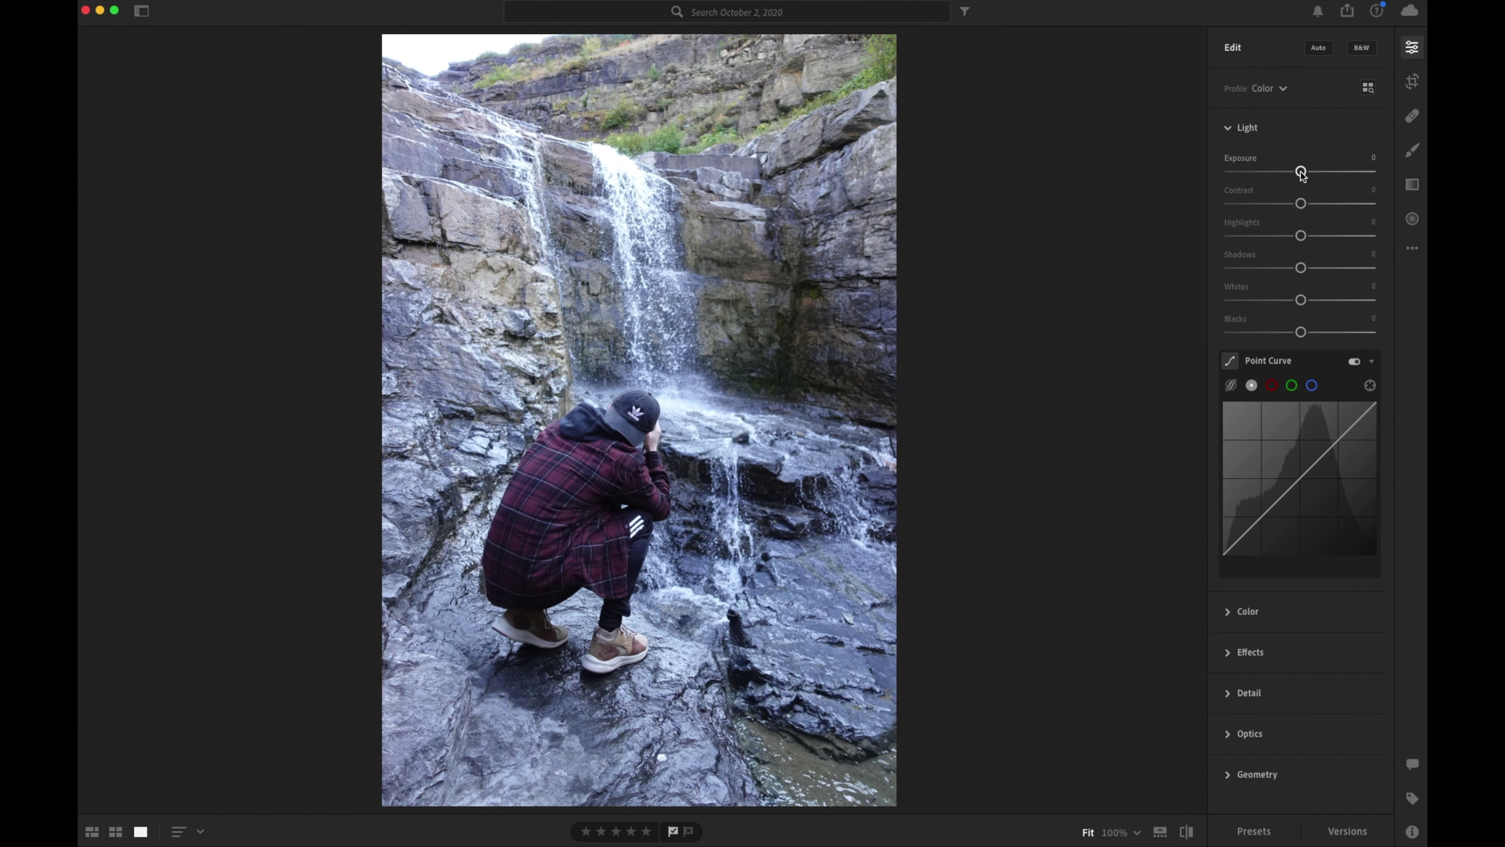
left_click_drag(1301, 172, 1324, 172)
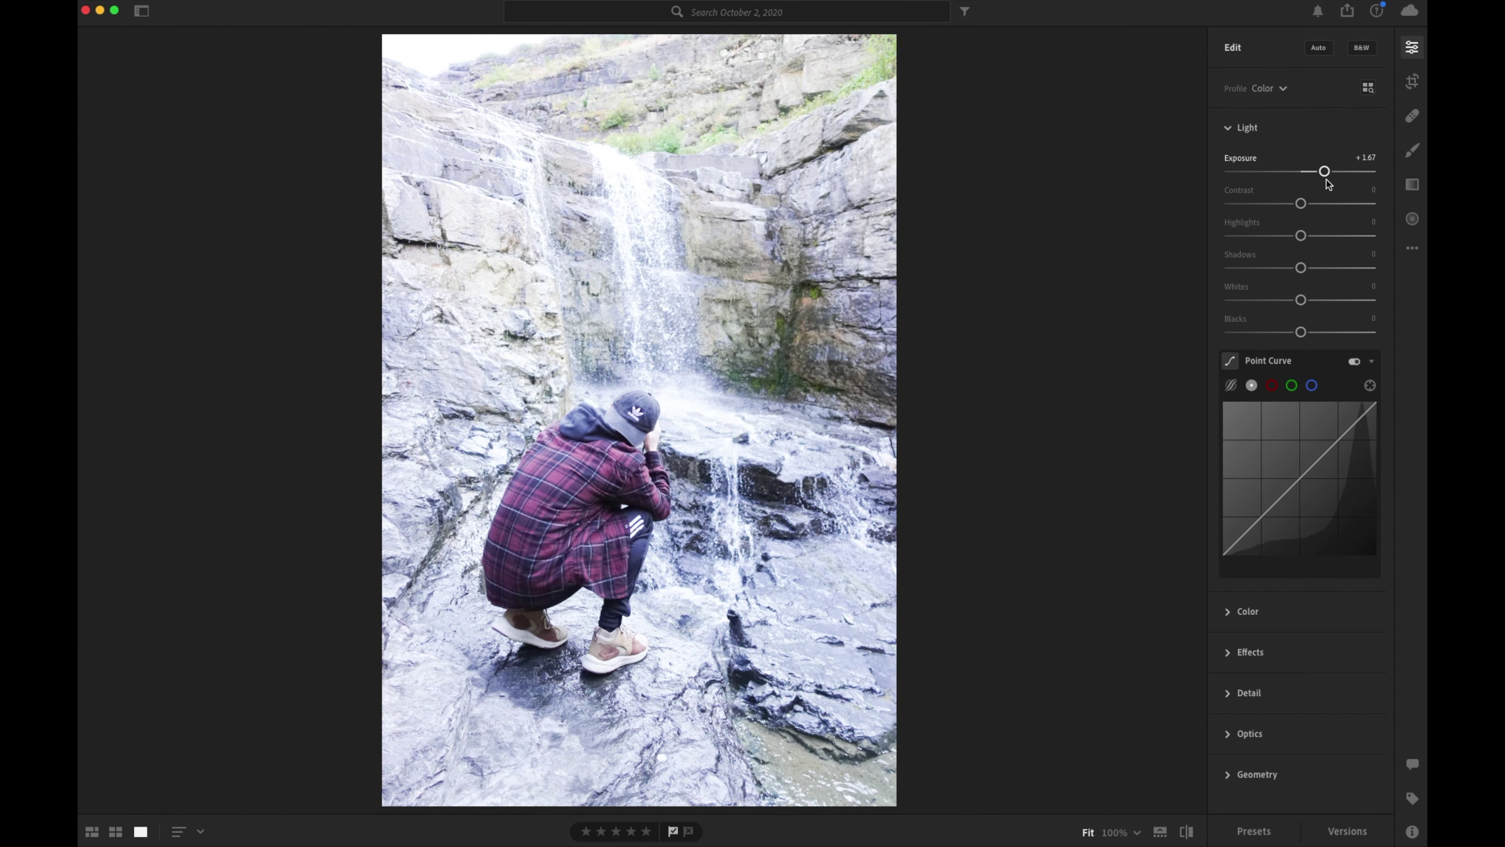
double_click(1327, 172)
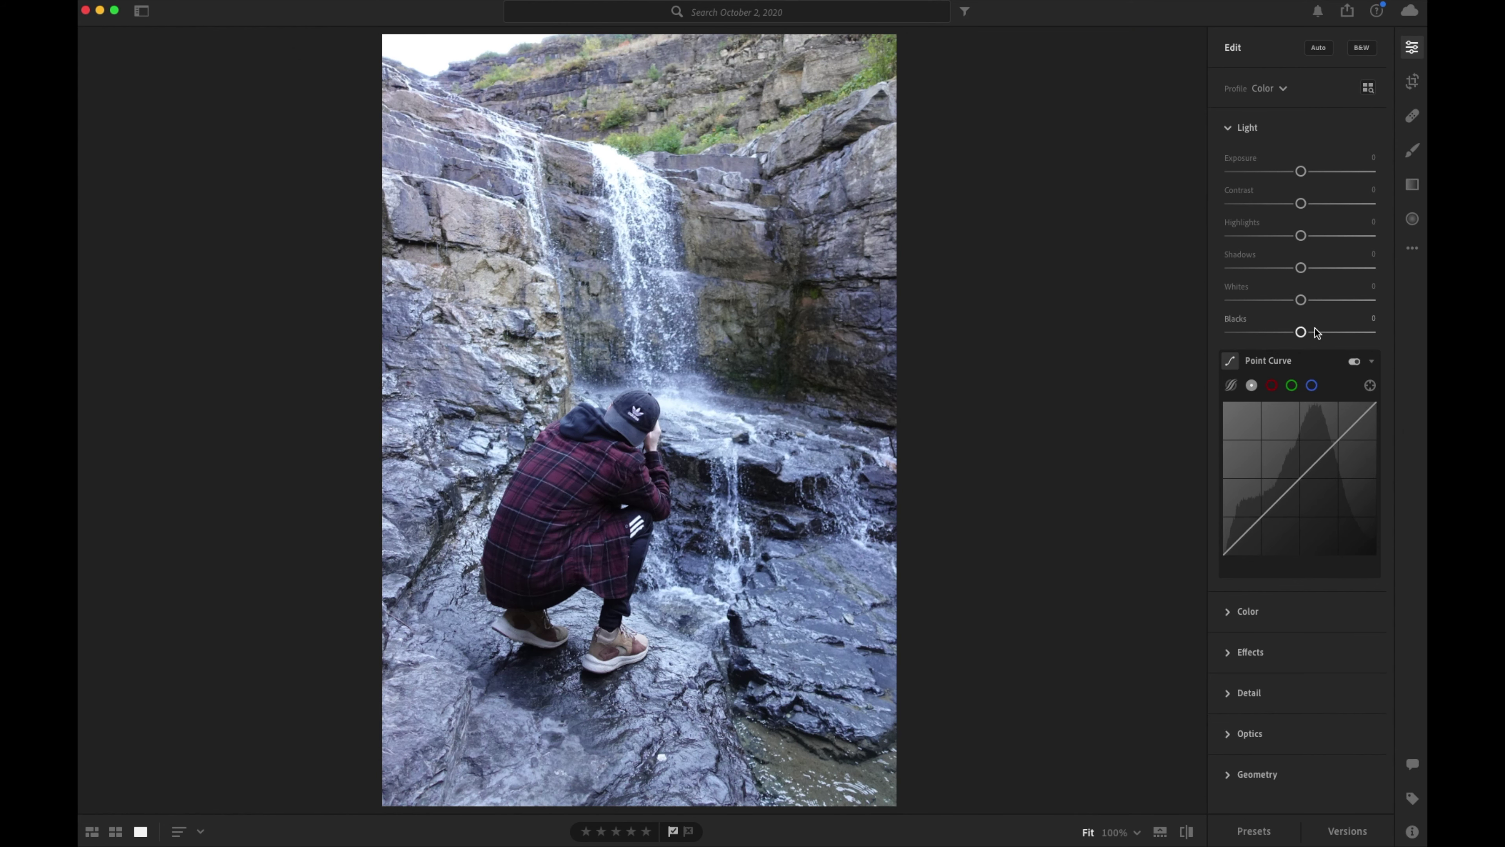
Add a shadow point to the main point curve, lower it to about 8.6, 6.3, and compare with the original.
mouse_move(1231, 371)
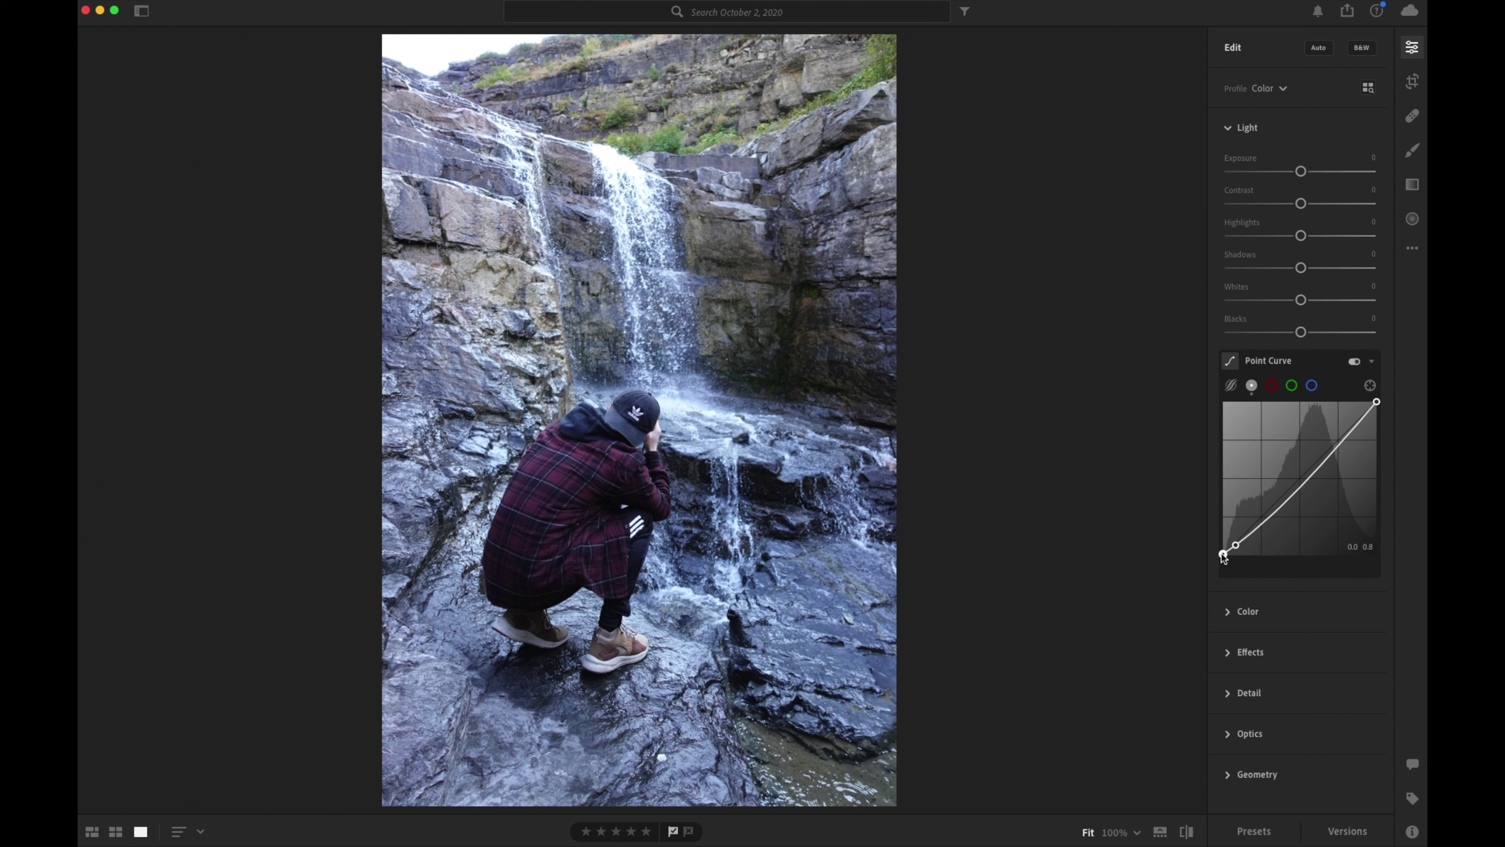
left_click_drag(1236, 541, 1238, 544)
left_click_drag(1238, 545, 1236, 545)
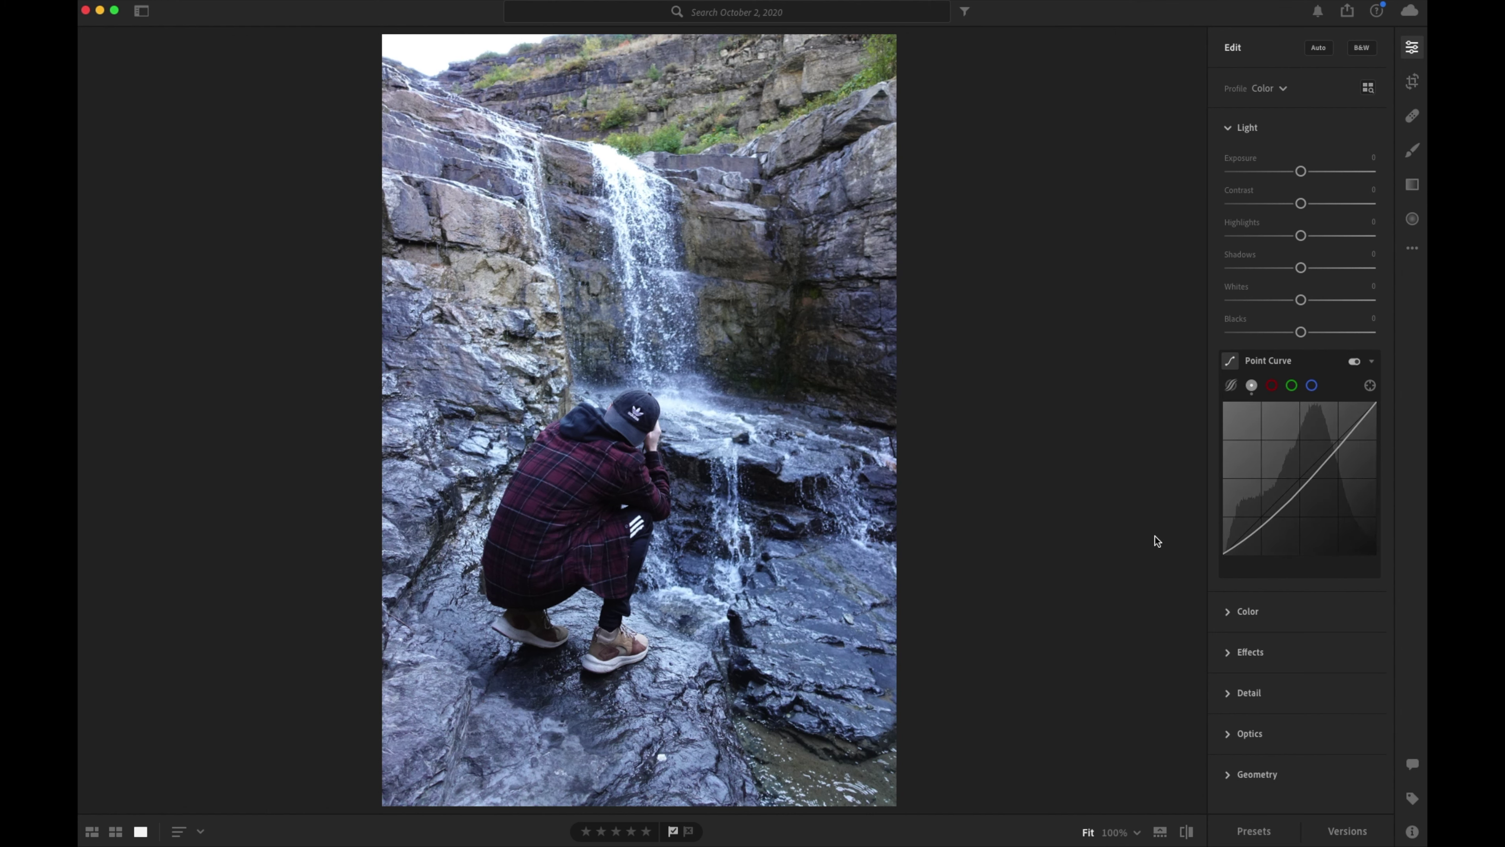
key("backslash")
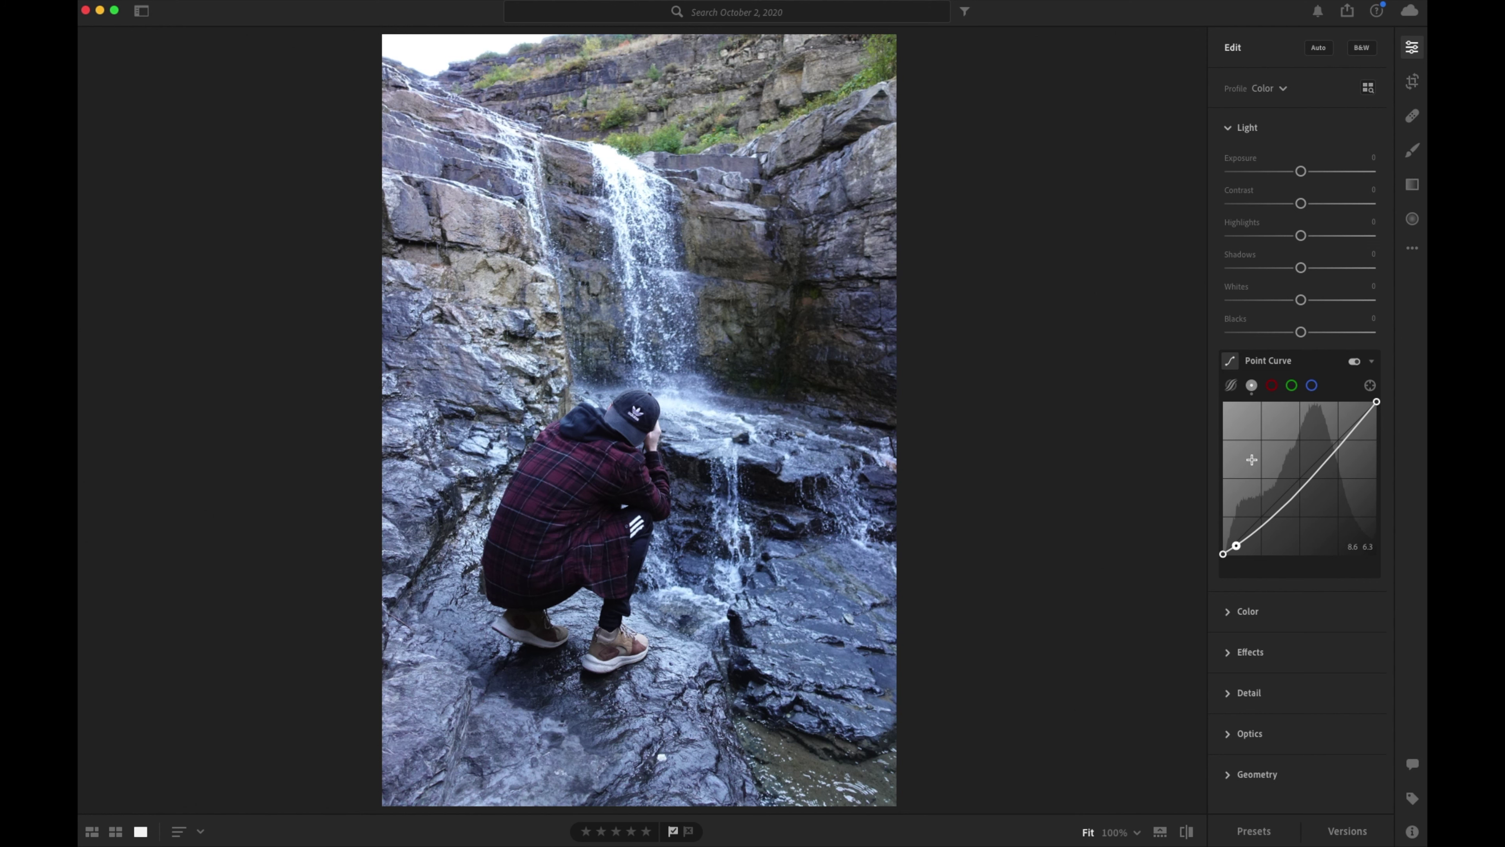
Bend the red channel curve into a gentle S-shape with a lowered shadow point and a raised highlight point.
left_click(1272, 385)
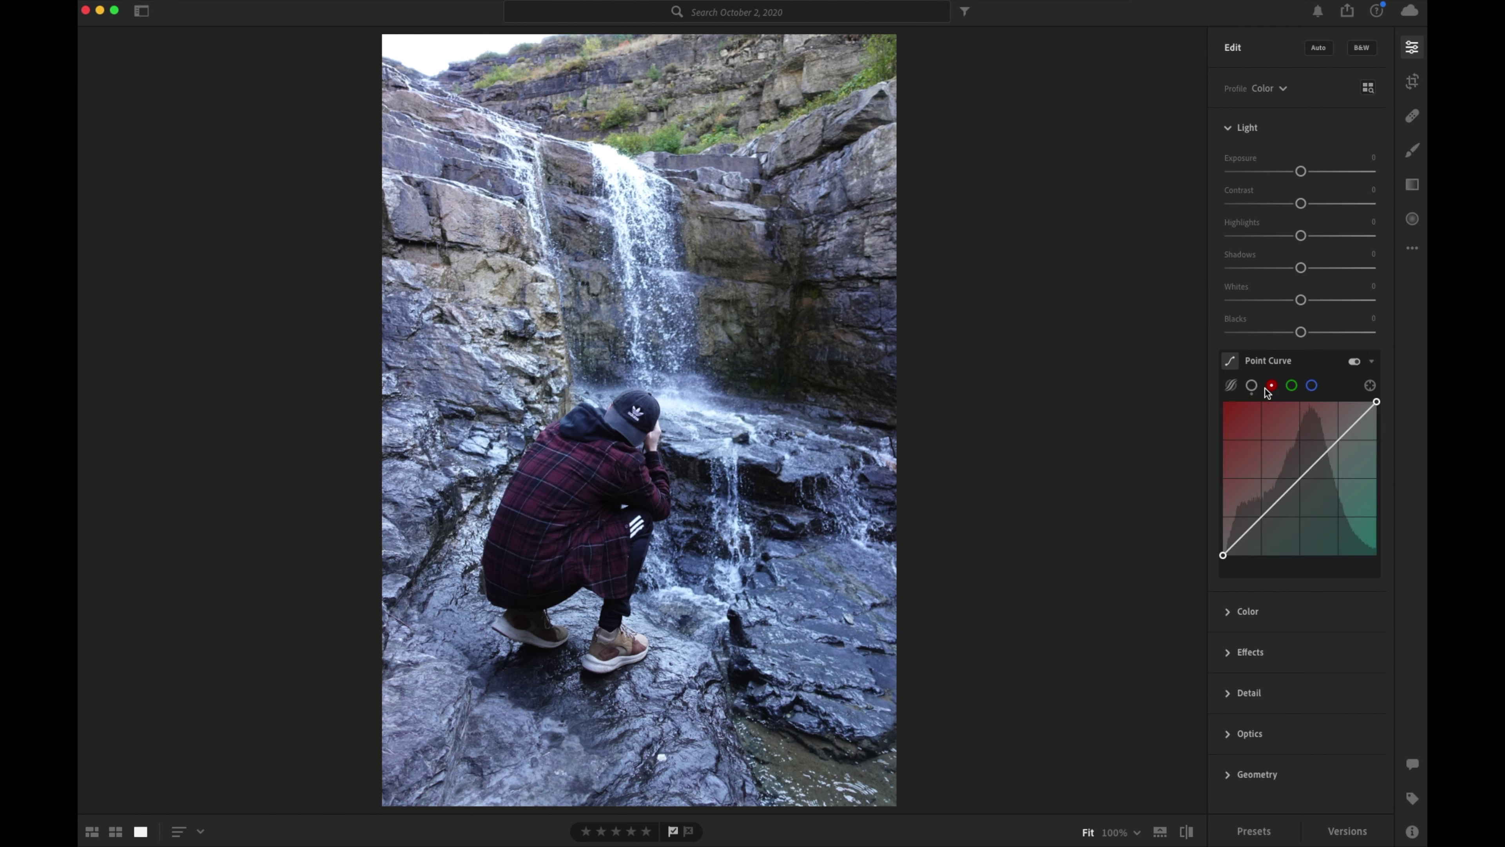
left_click(1248, 533)
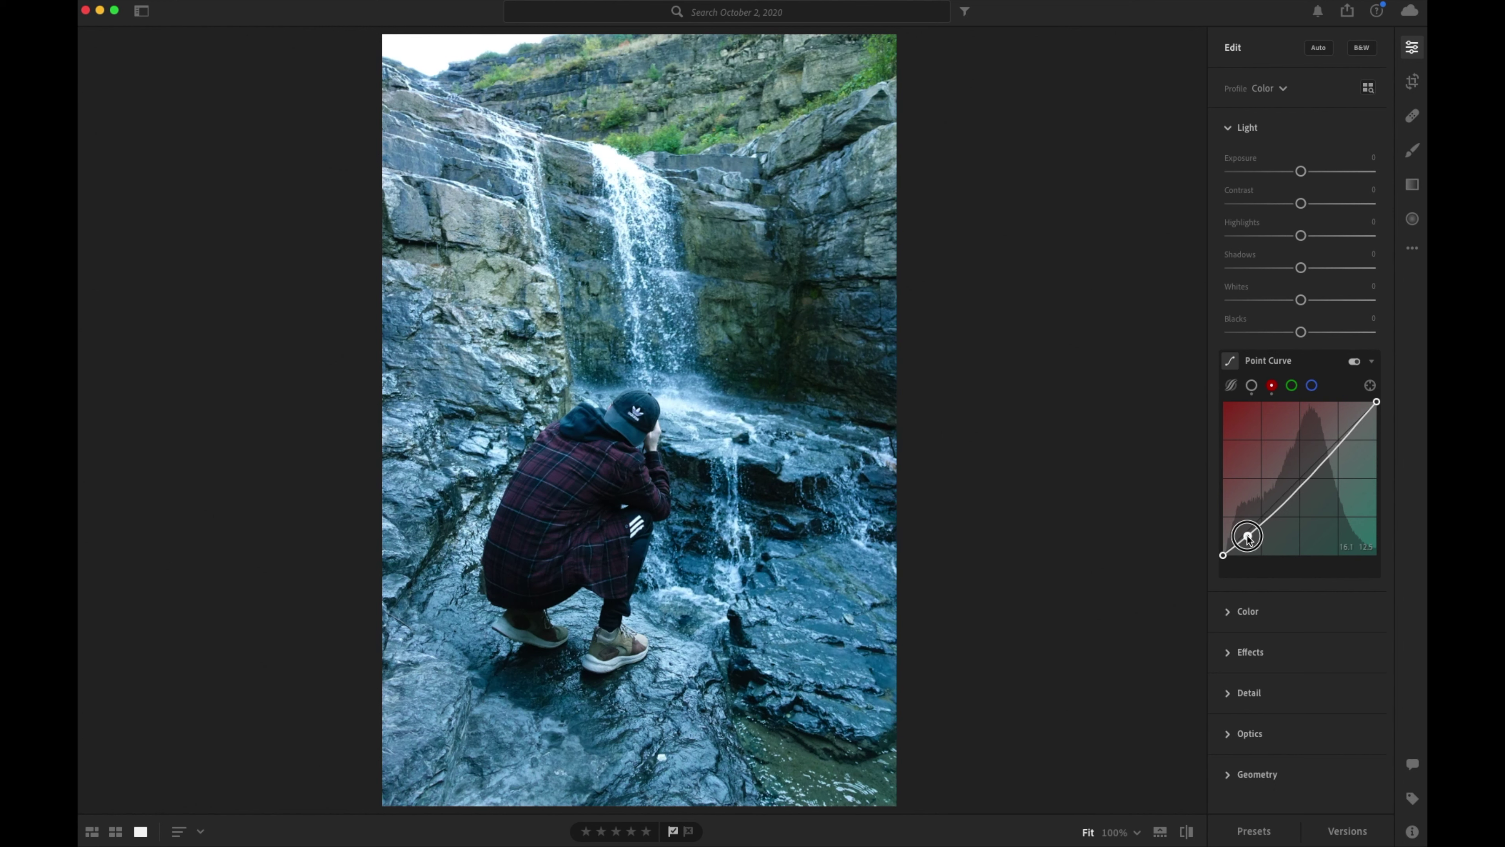
left_click_drag(1331, 449, 1329, 446)
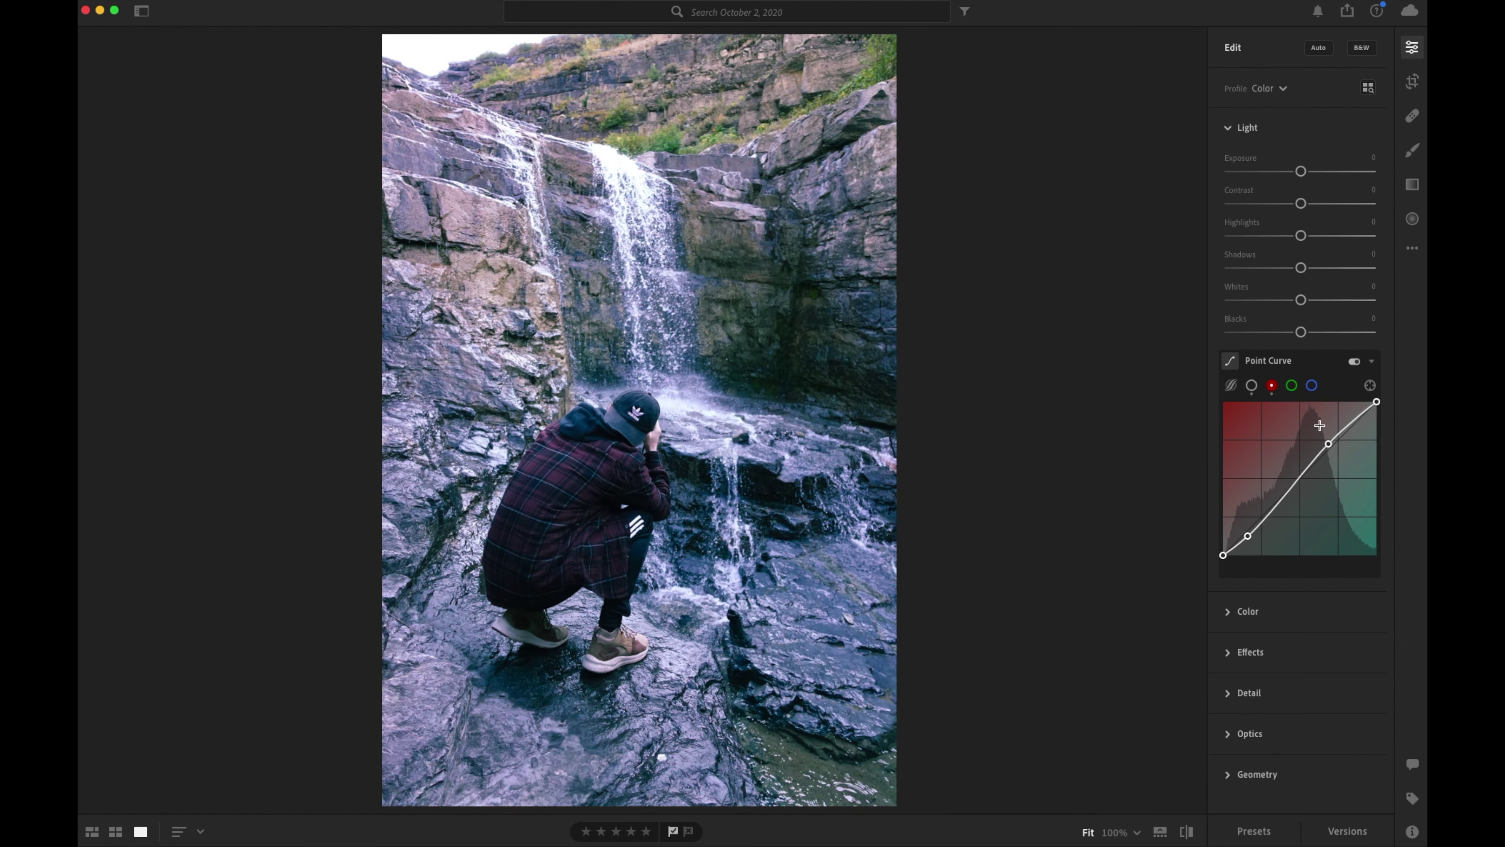
Shape the green channel curve into a slight S by lowering its shadows and raising its highlights.
left_click(1292, 385)
left_click_drag(1260, 519, 1260, 525)
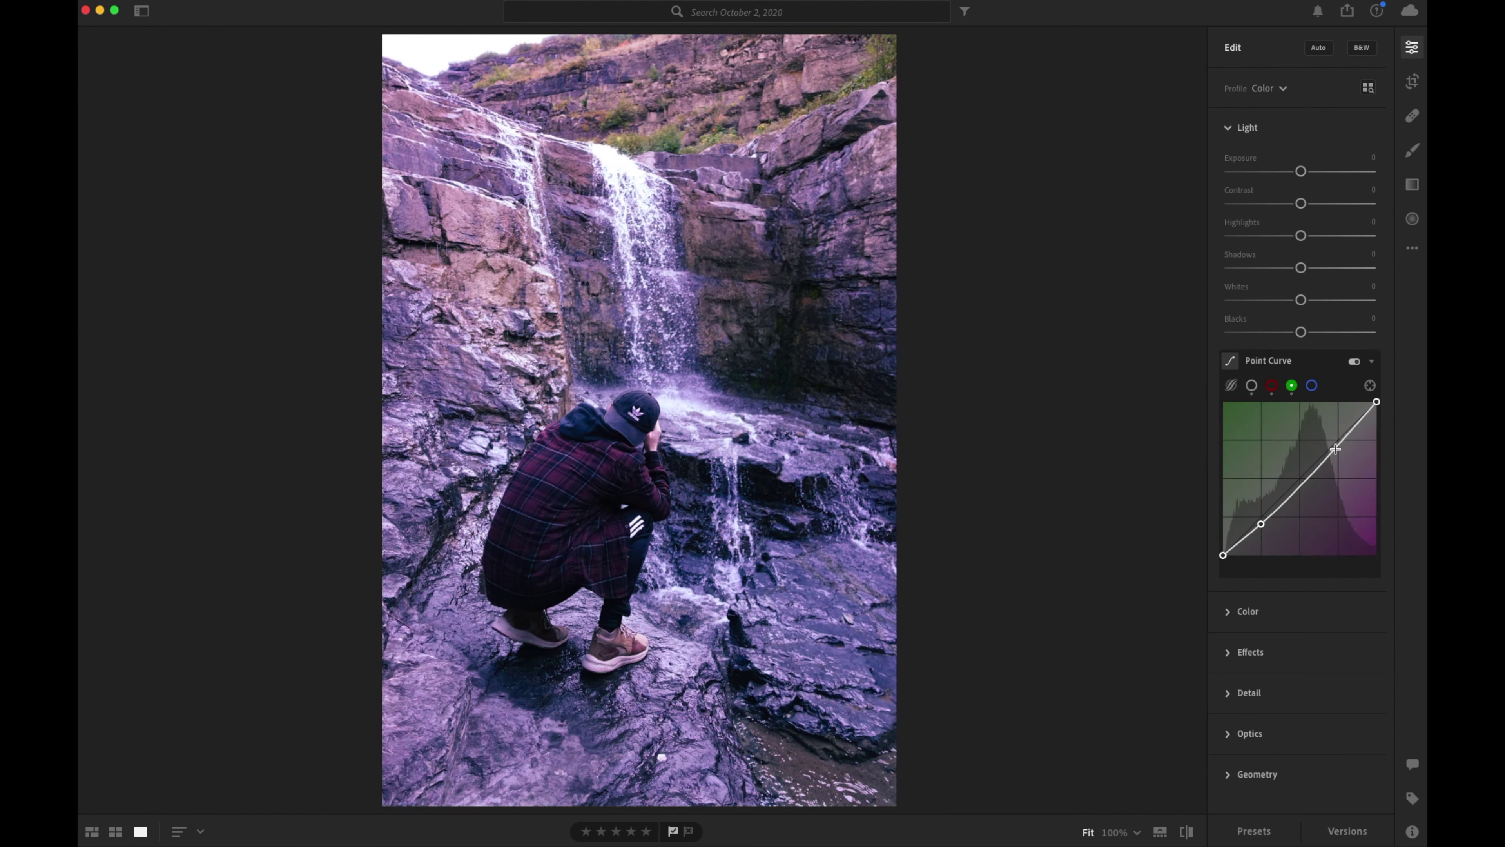
left_click_drag(1336, 446, 1335, 440)
Lower the shadows and raise the highlights of the blue channel curve.
left_click(1312, 387)
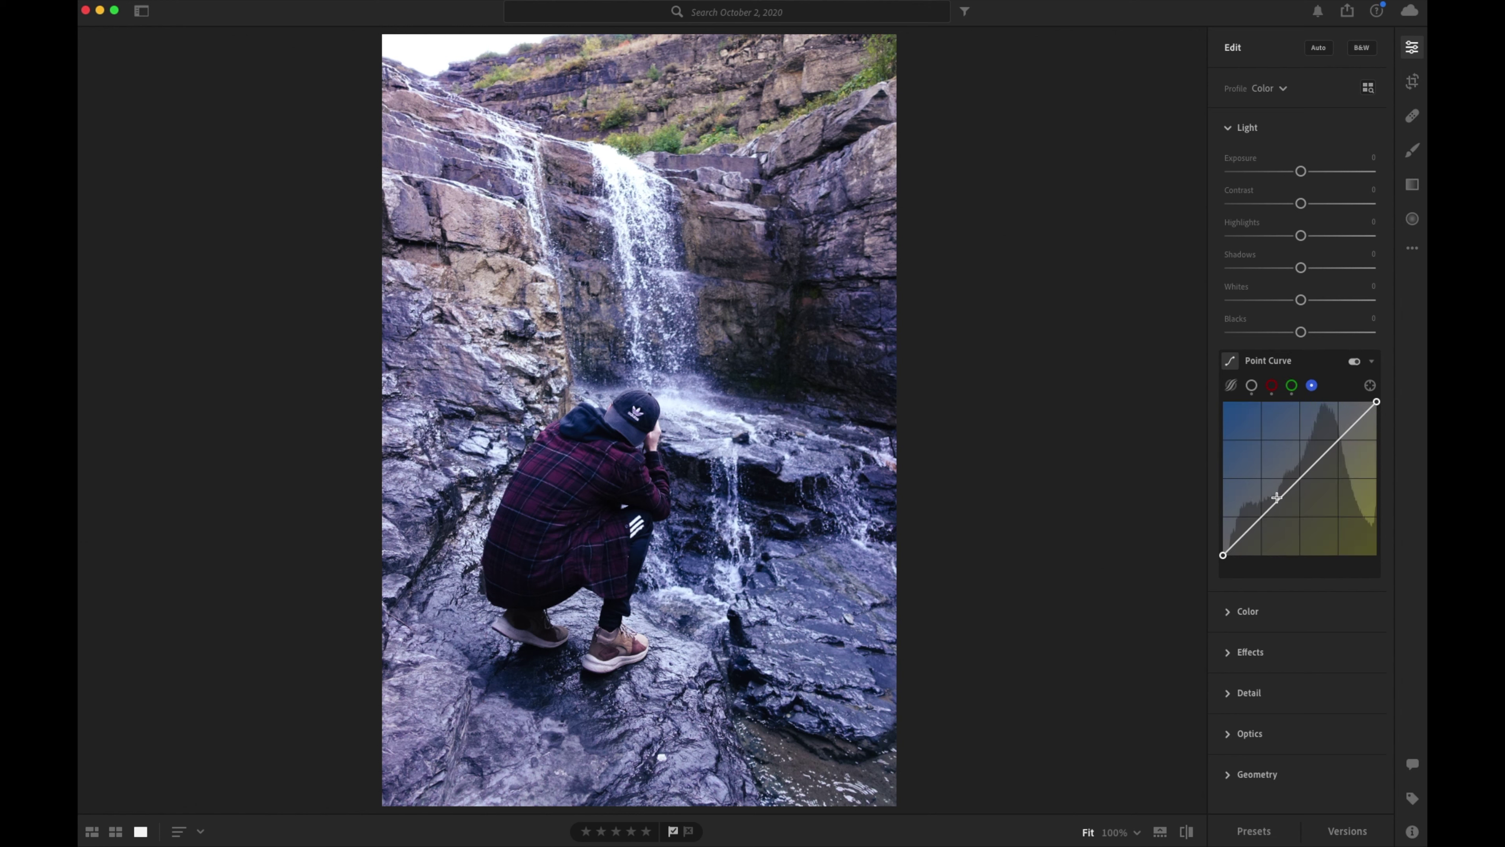
left_click_drag(1265, 514, 1265, 520)
left_click_drag(1351, 434, 1316, 430)
Undo the red, green and blue channel curve adjustments, keeping the main point curve.
key("super+z")
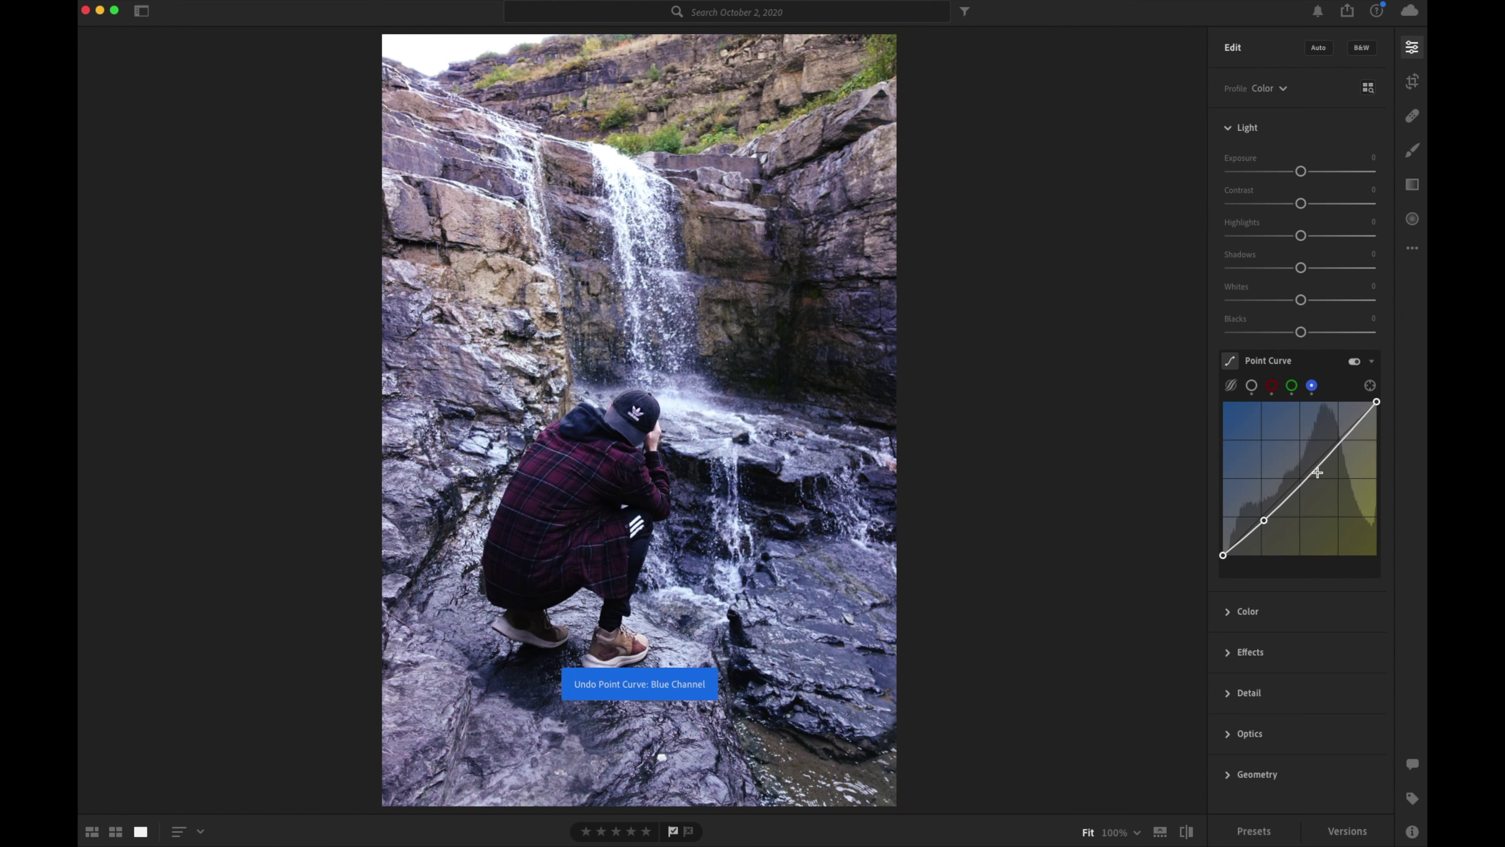
key("super+z")
key("super+z")
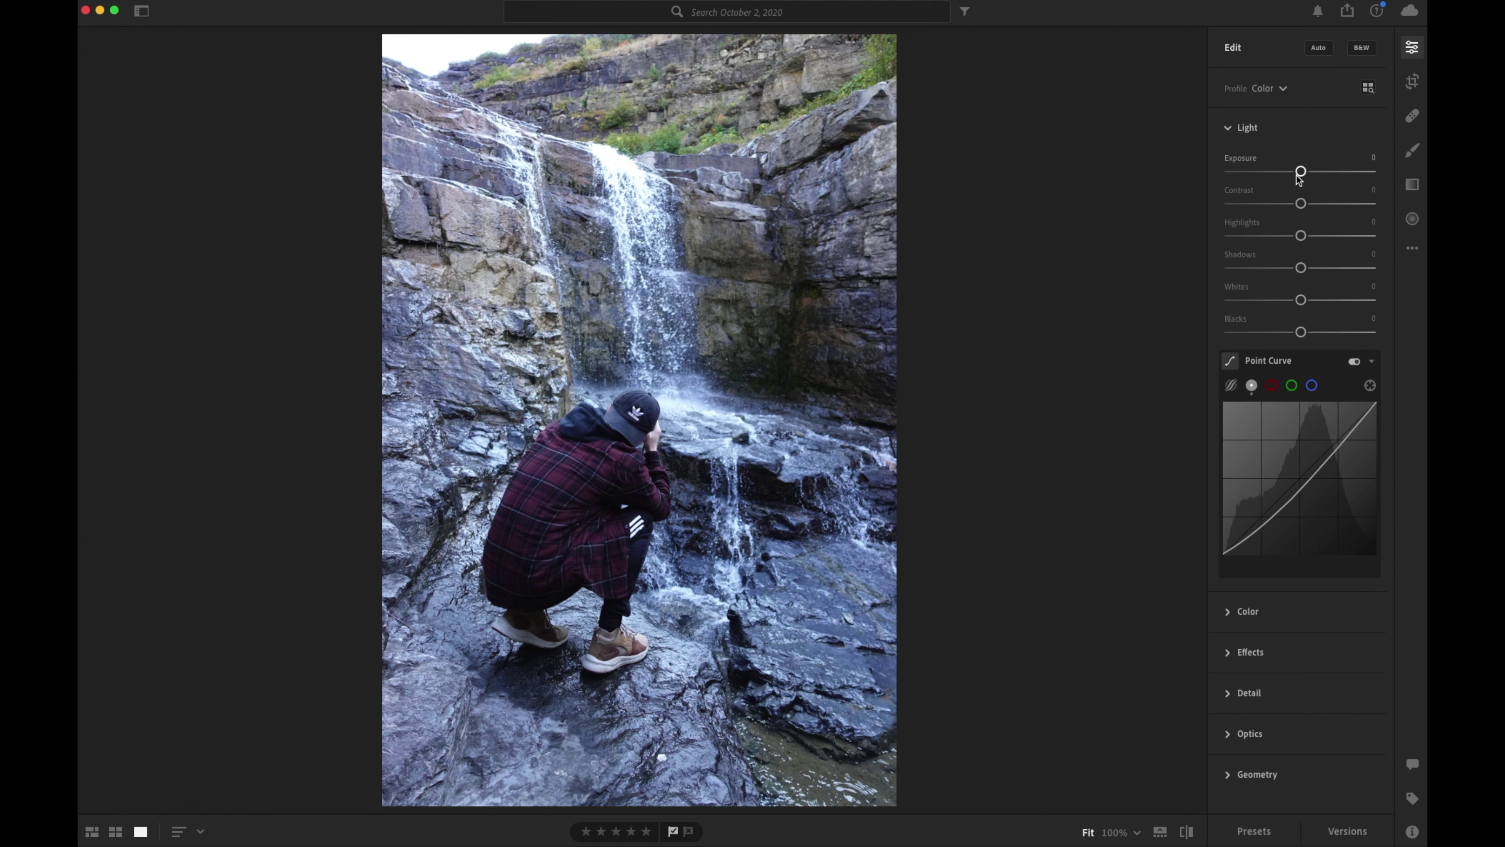
Try Contrast values of +23 and +17 while checking the detail in the dark rock wall.
left_click(1303, 204)
left_click_drag(1303, 205, 1320, 206)
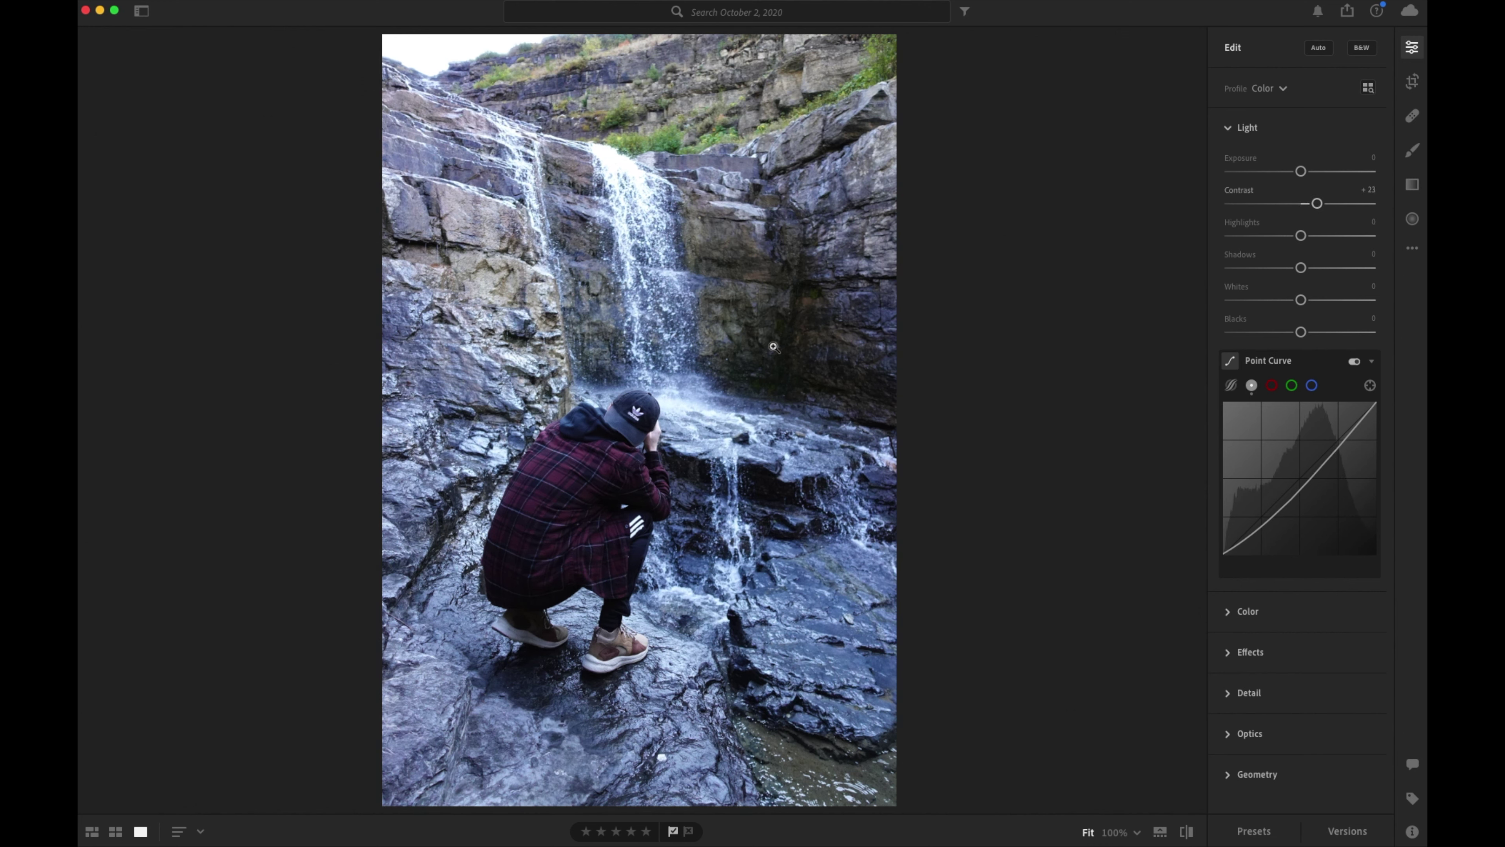
left_click(804, 328)
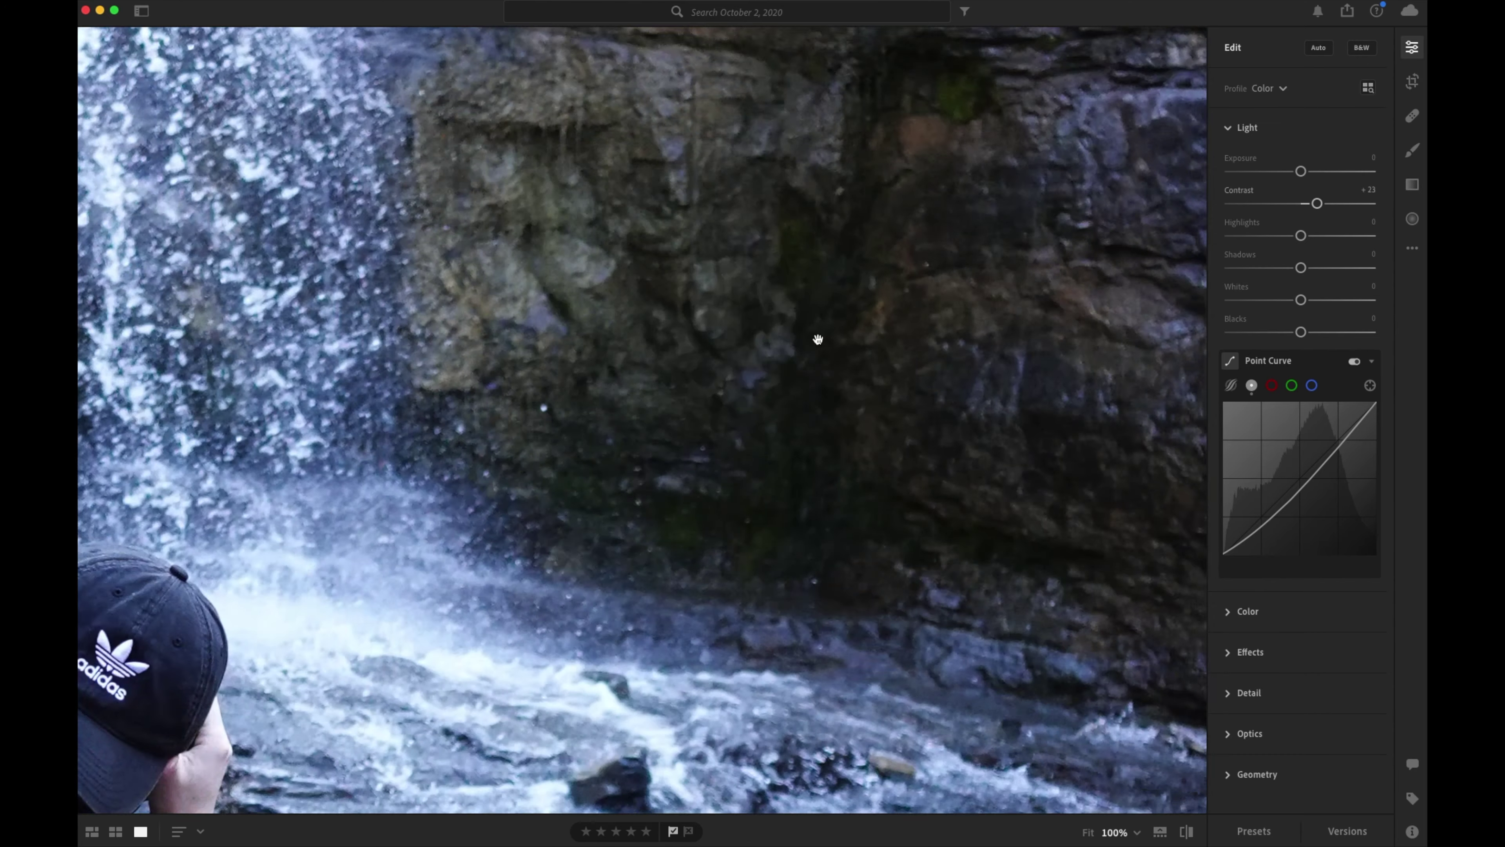
left_click(800, 366)
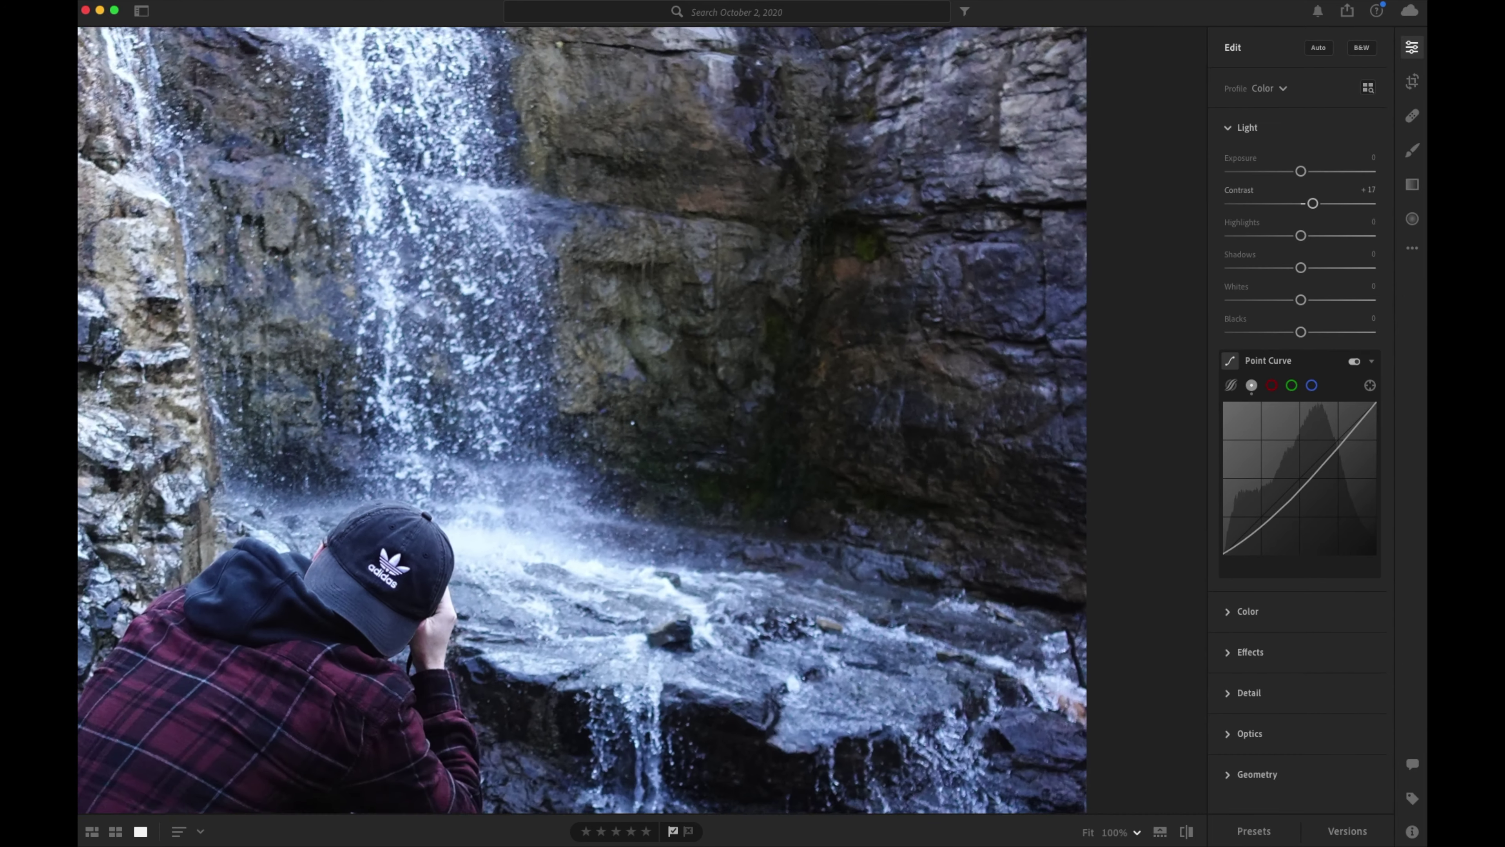
key("z")
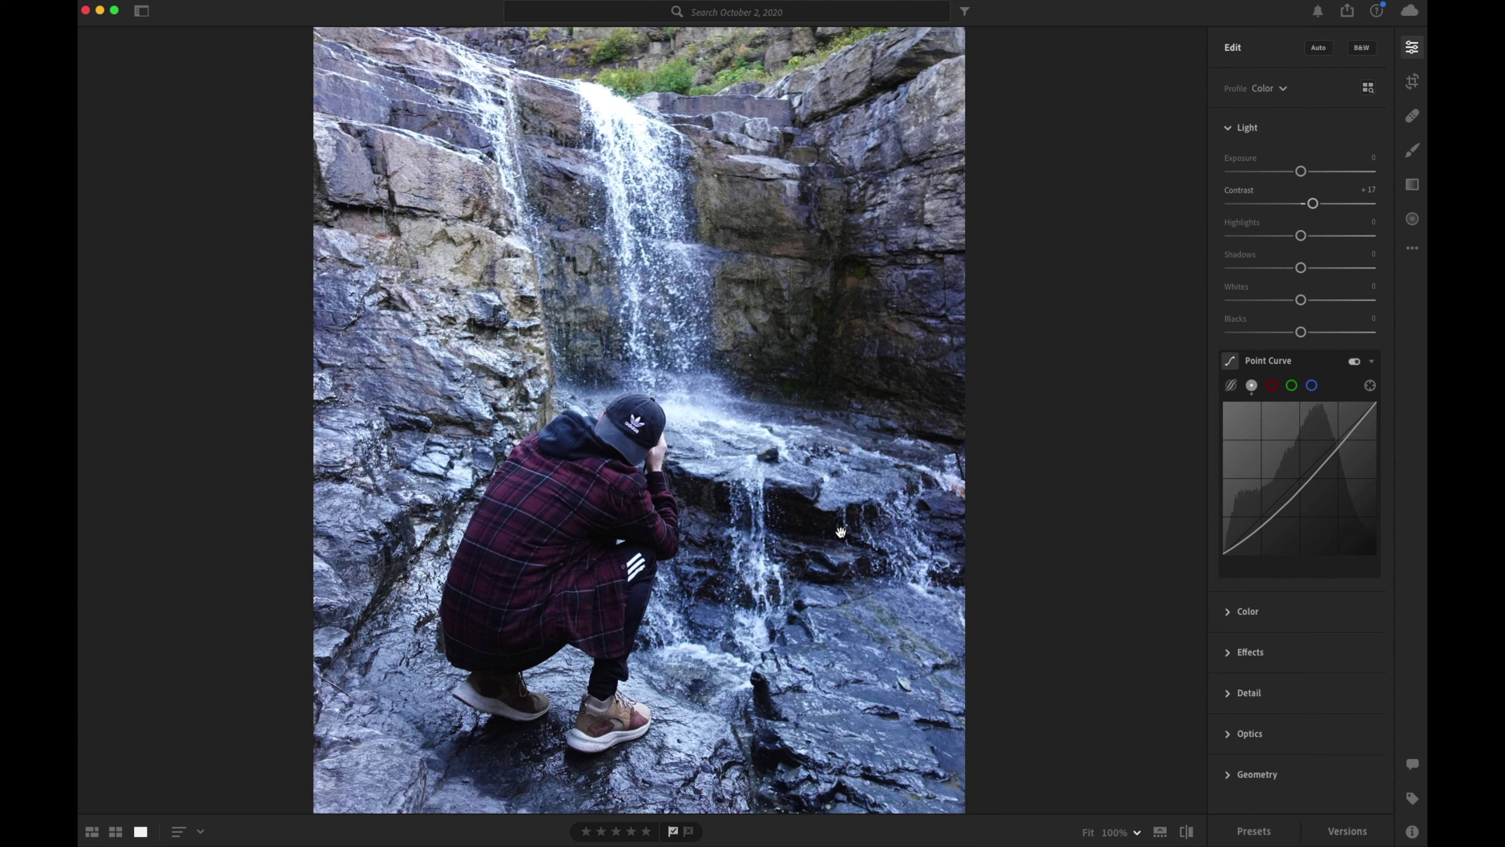
key("Right")
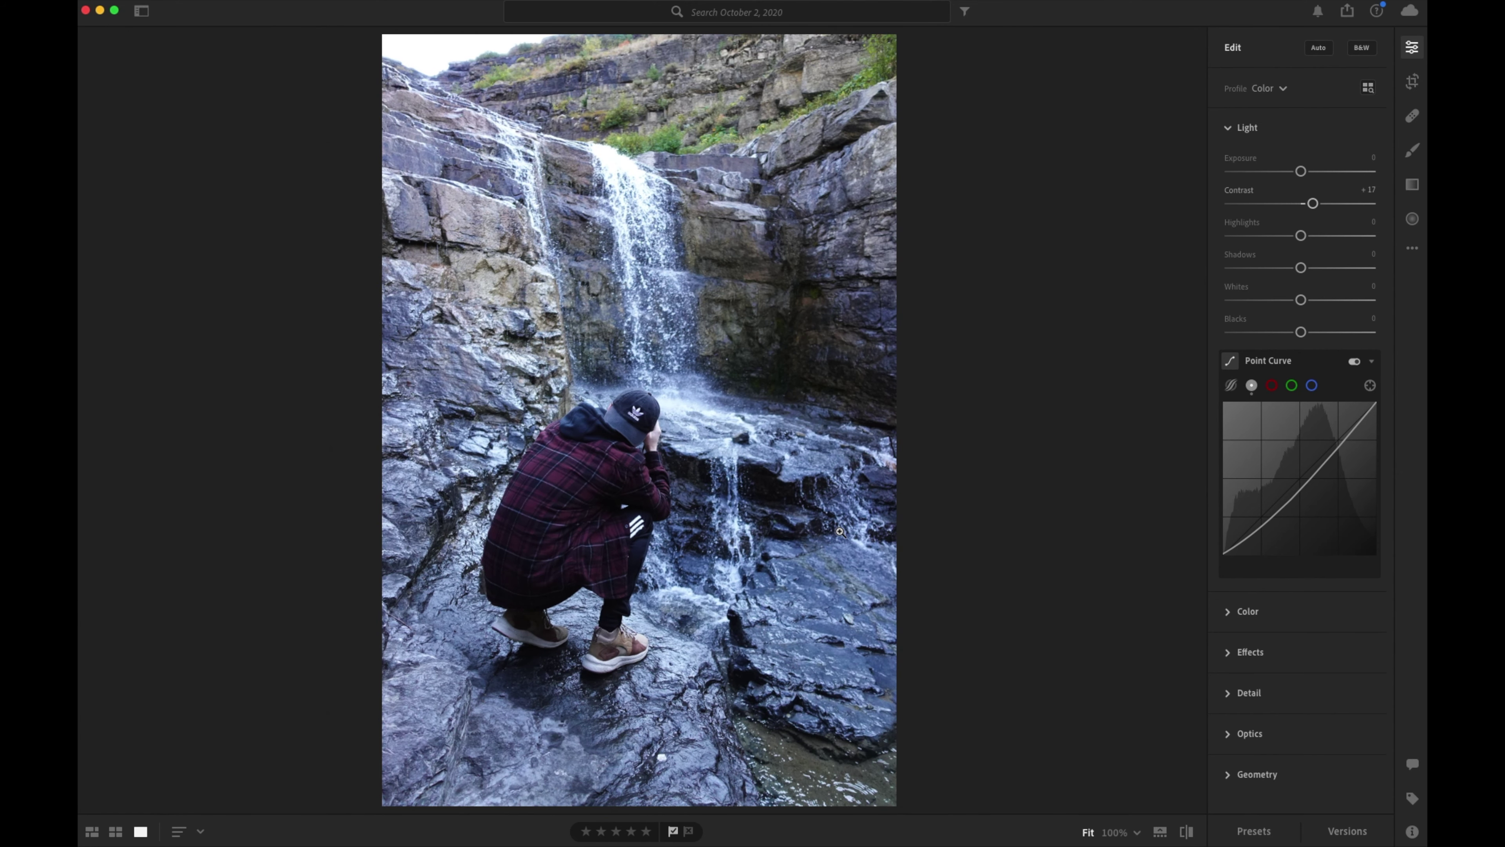
Set Contrast to +24 and compare the result with the original photo.
left_click_drag(1313, 202, 1245, 215)
key("backslash")
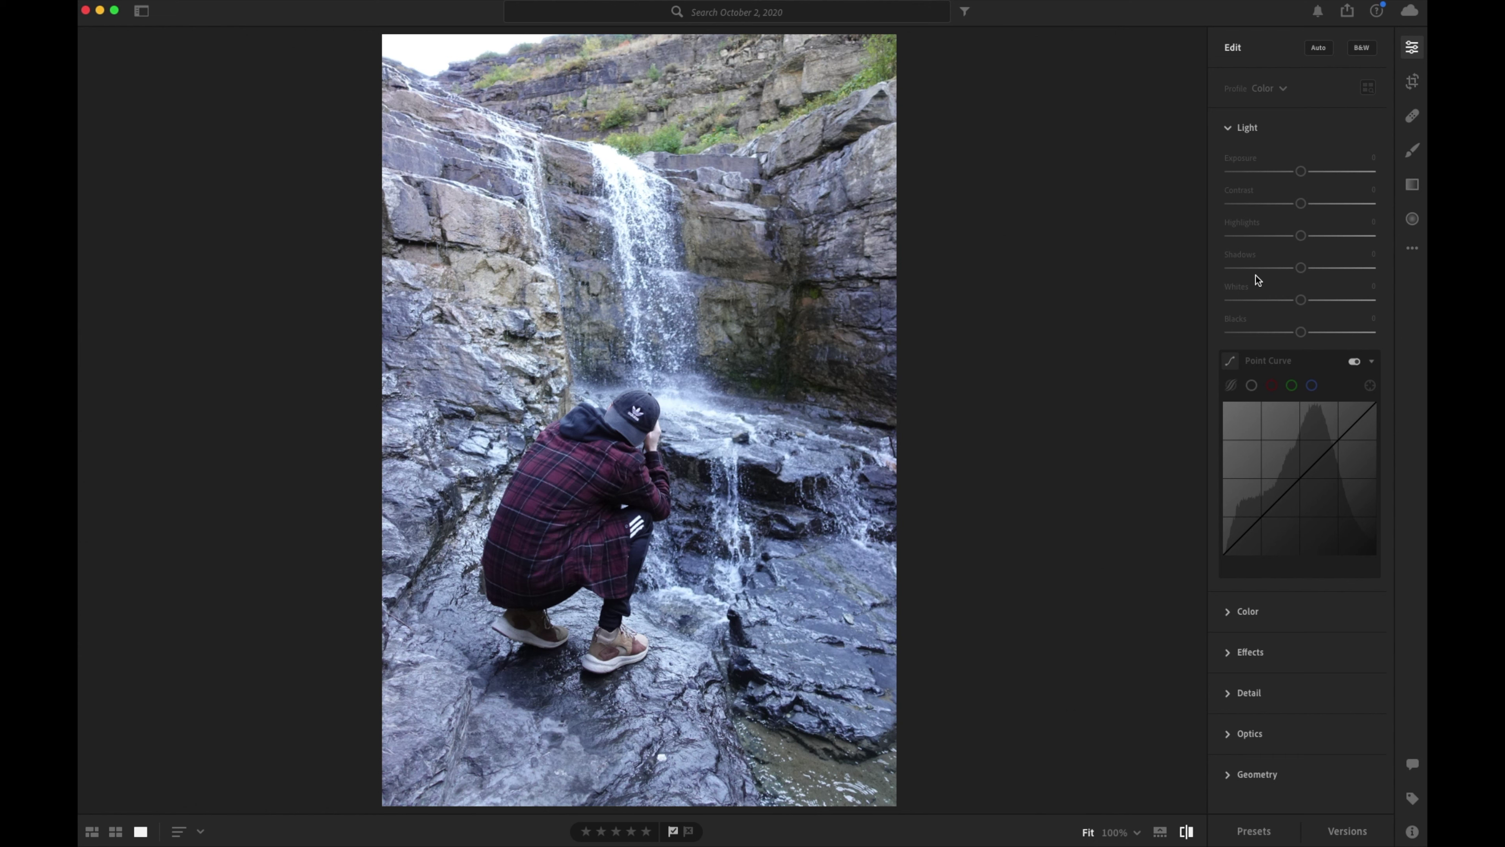
key("backslash")
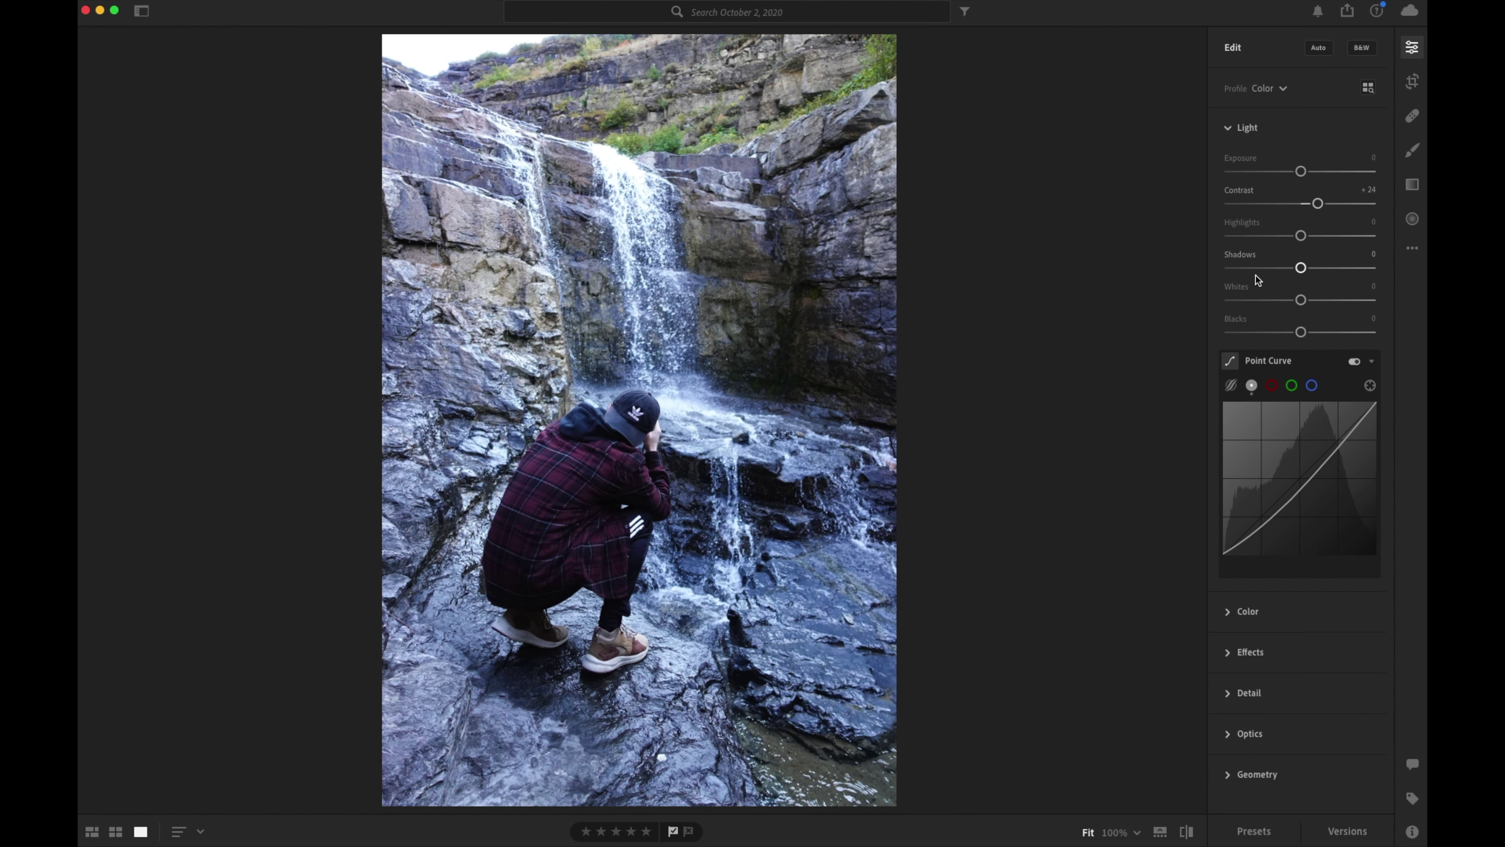
Lower Highlights to -34 and Shadows to -16.
left_click_drag(1301, 236, 1264, 238)
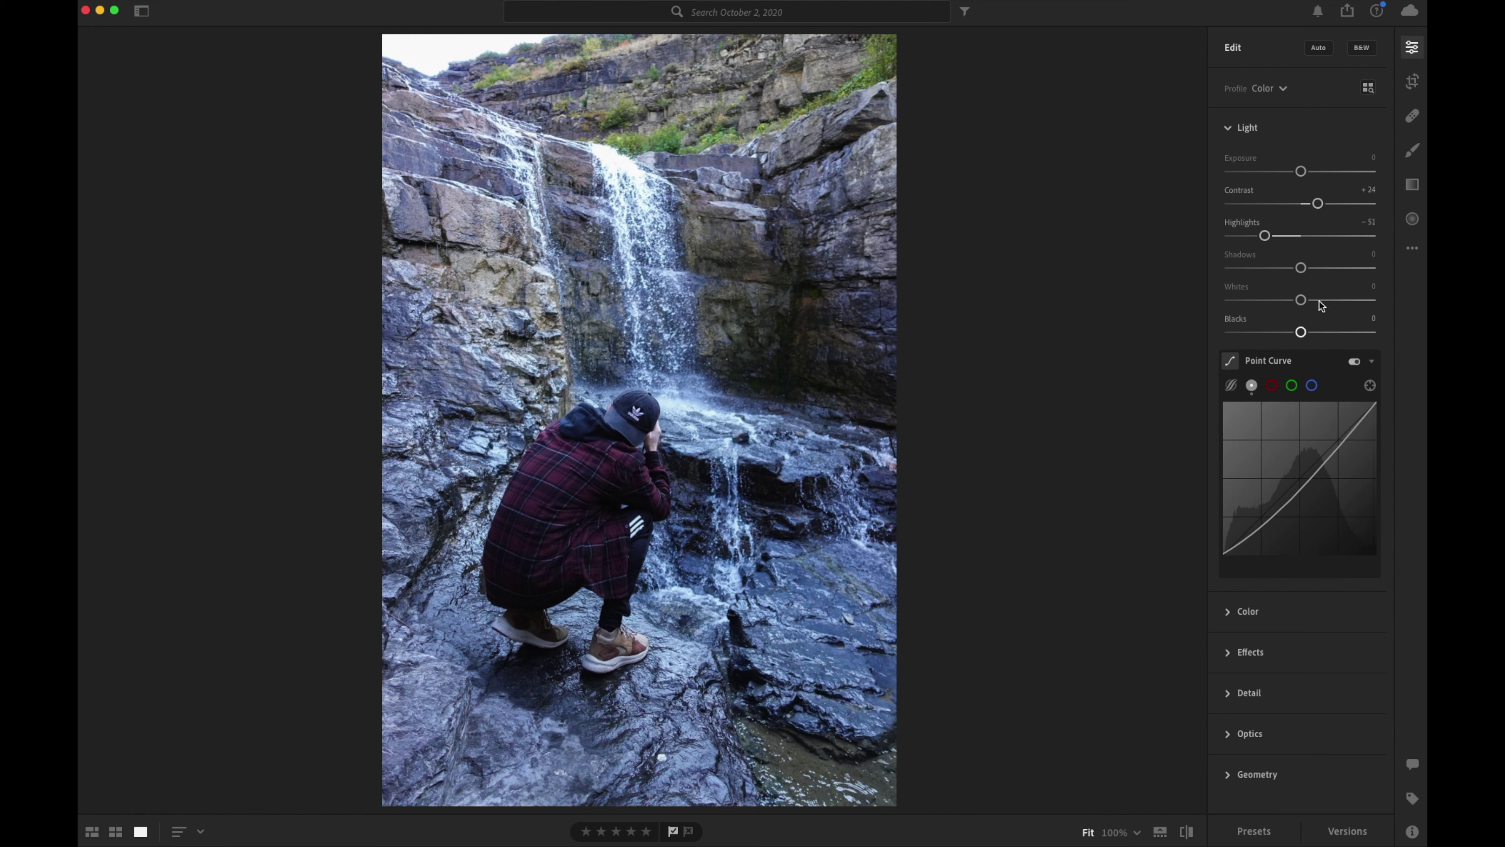
left_click_drag(1265, 236, 1290, 272)
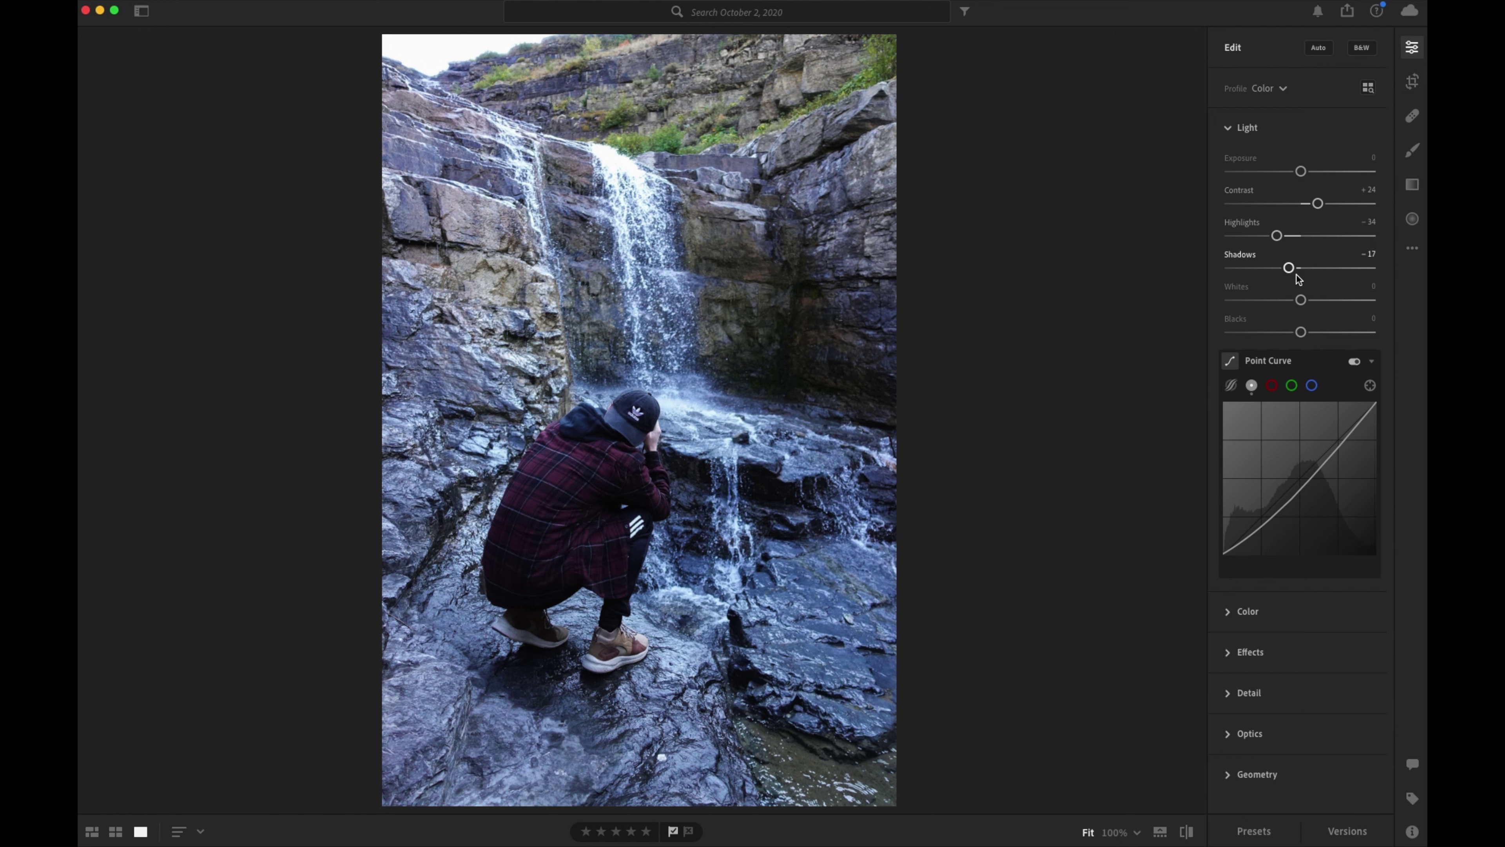
mouse_move(1289, 268)
left_mouse_down()
mouse_move(1353, 270)
mouse_move(1290, 270)
left_mouse_up()
Try a Whites value of +78 and return it to 0.
left_click_drag(1302, 302, 1357, 303)
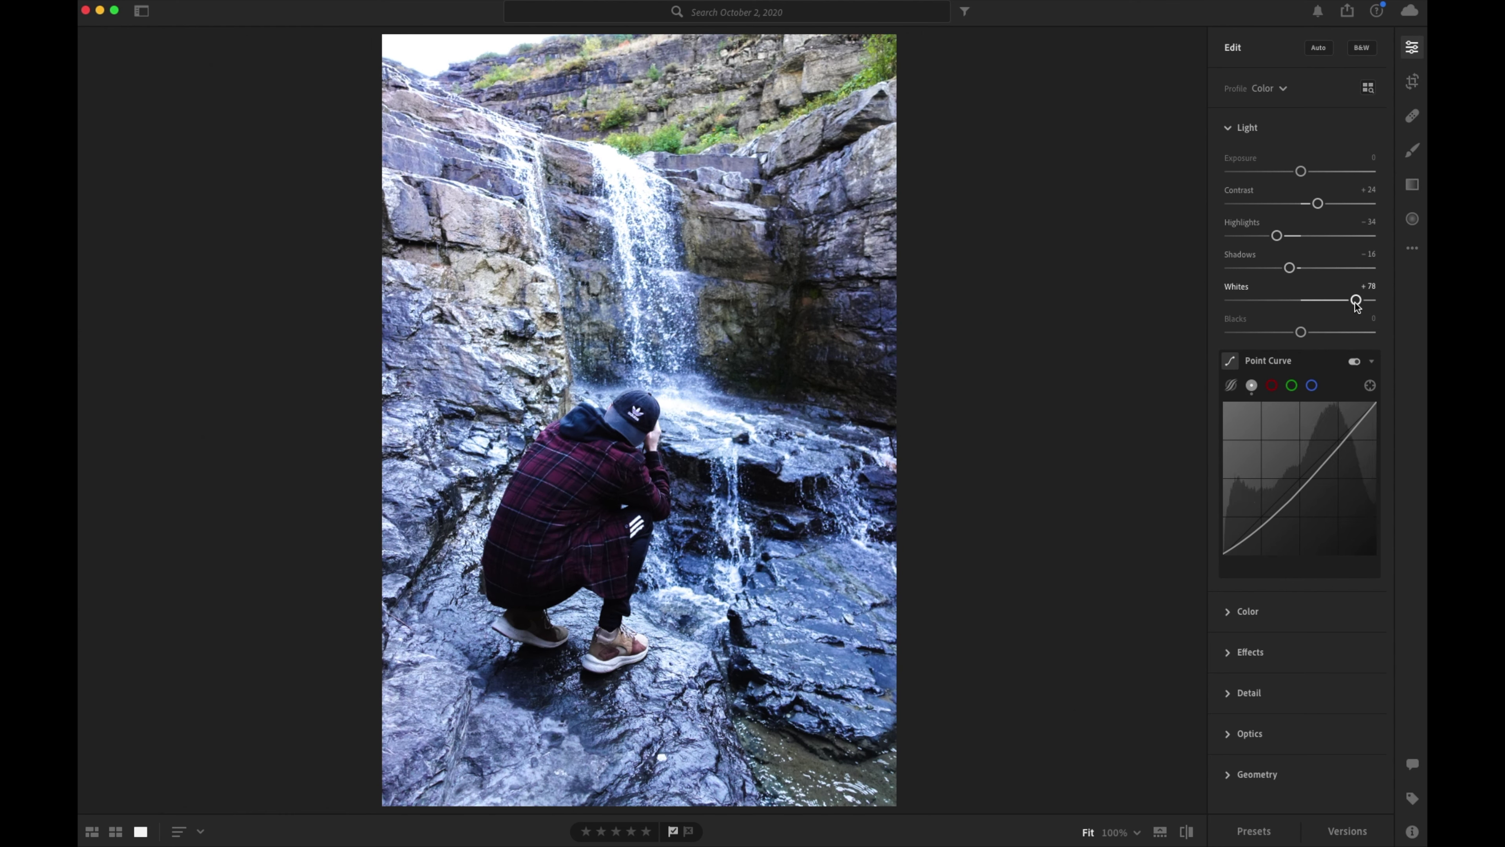
left_click_drag(1357, 303, 1301, 304)
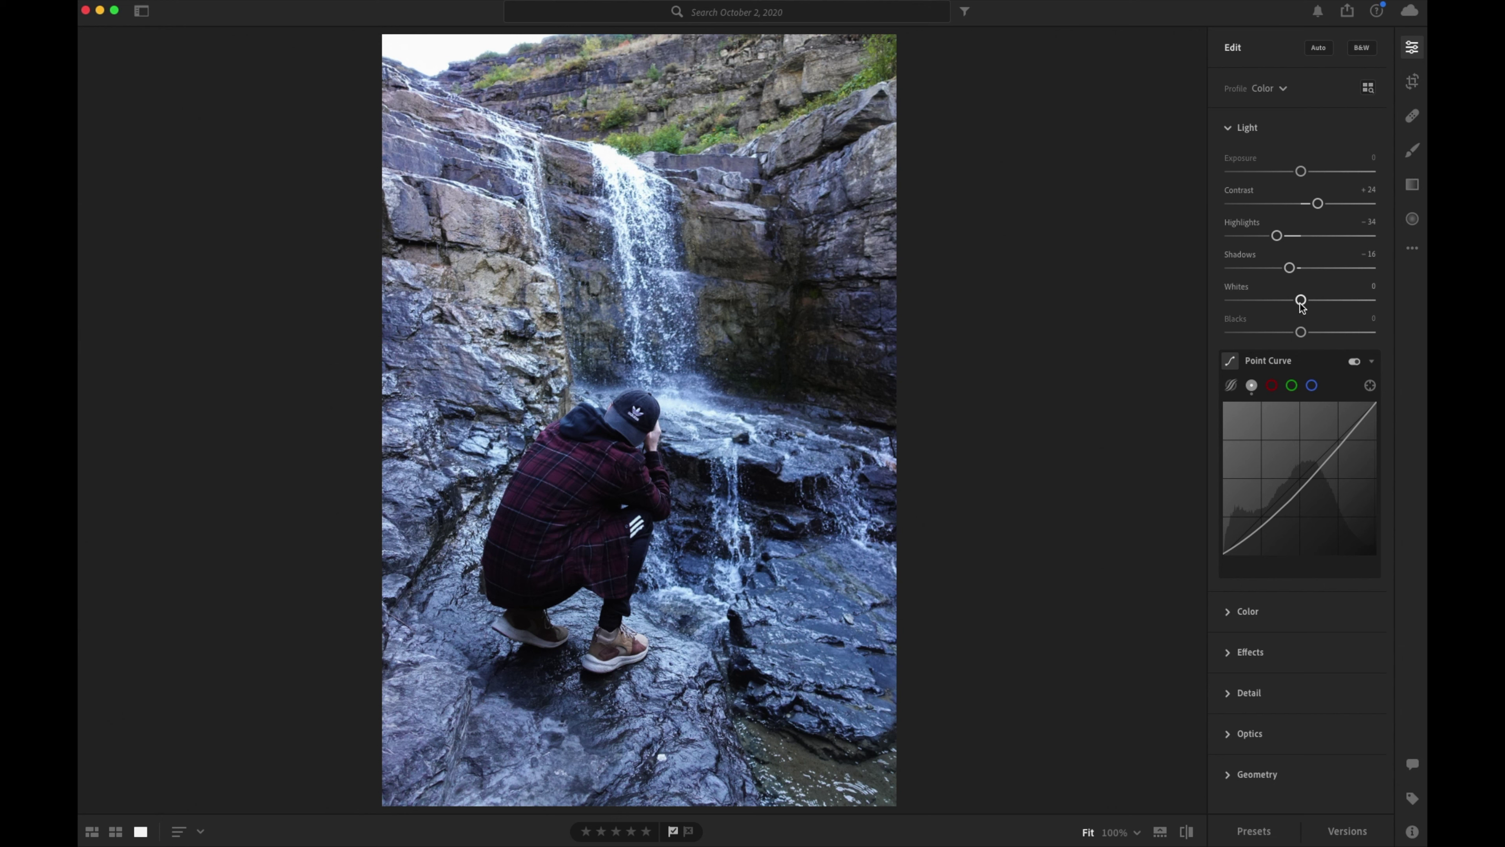
Set Whites to +3 and Shadows to -17 in the Light settings.
key("Right")
key("Right")
key("Right")
key("Right")
key("Right")
left_click_drag(1304, 301, 1298, 302)
left_click_drag(1290, 268, 1289, 268)
Try a raised Blacks value, settle on -23 and compare the edit with the original photo.
left_click_drag(1298, 333, 1360, 333)
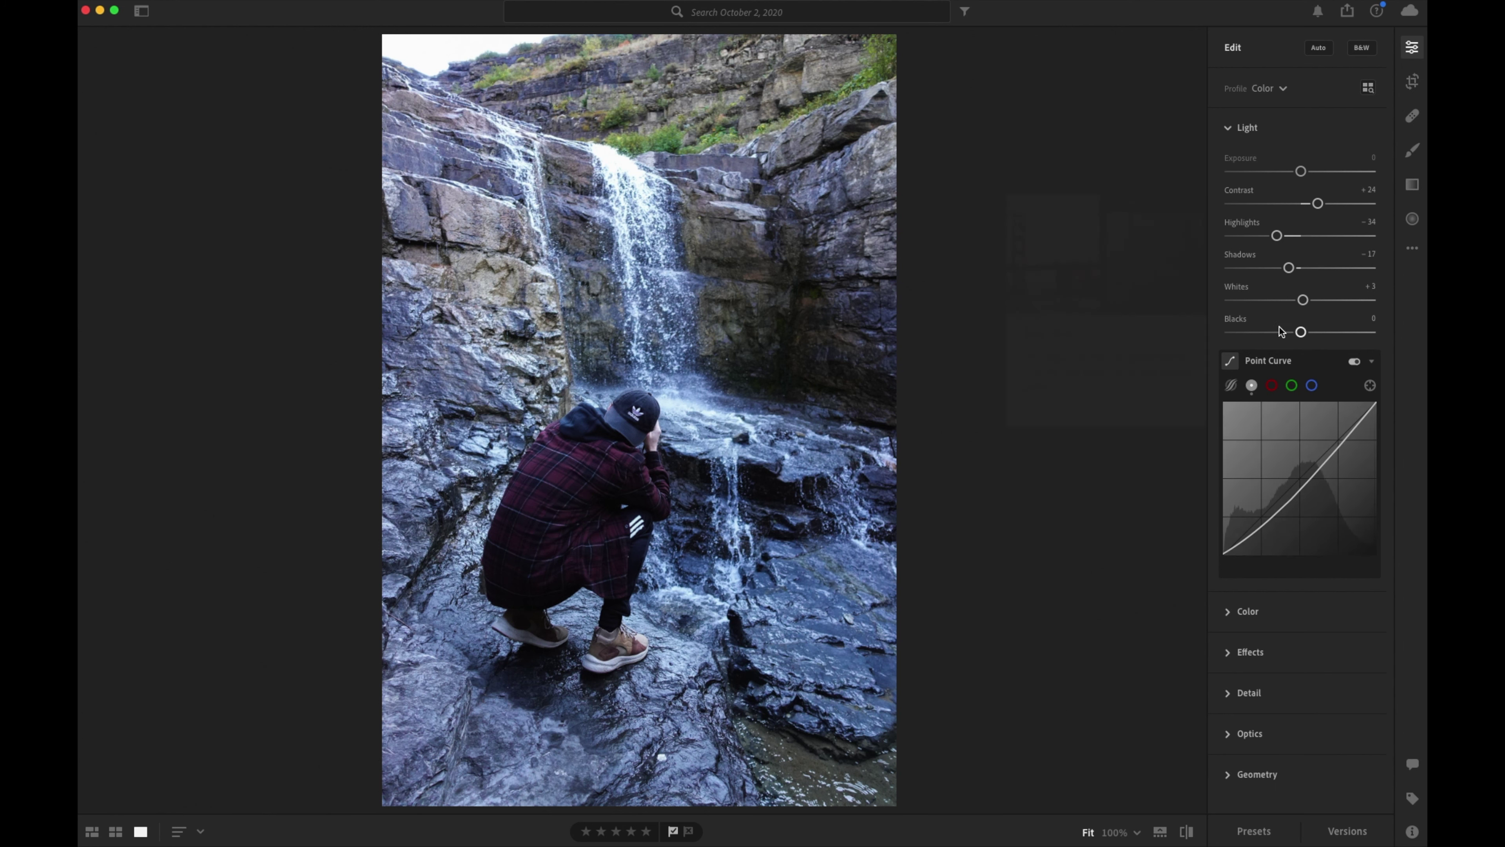
left_click_drag(1300, 332, 1289, 332)
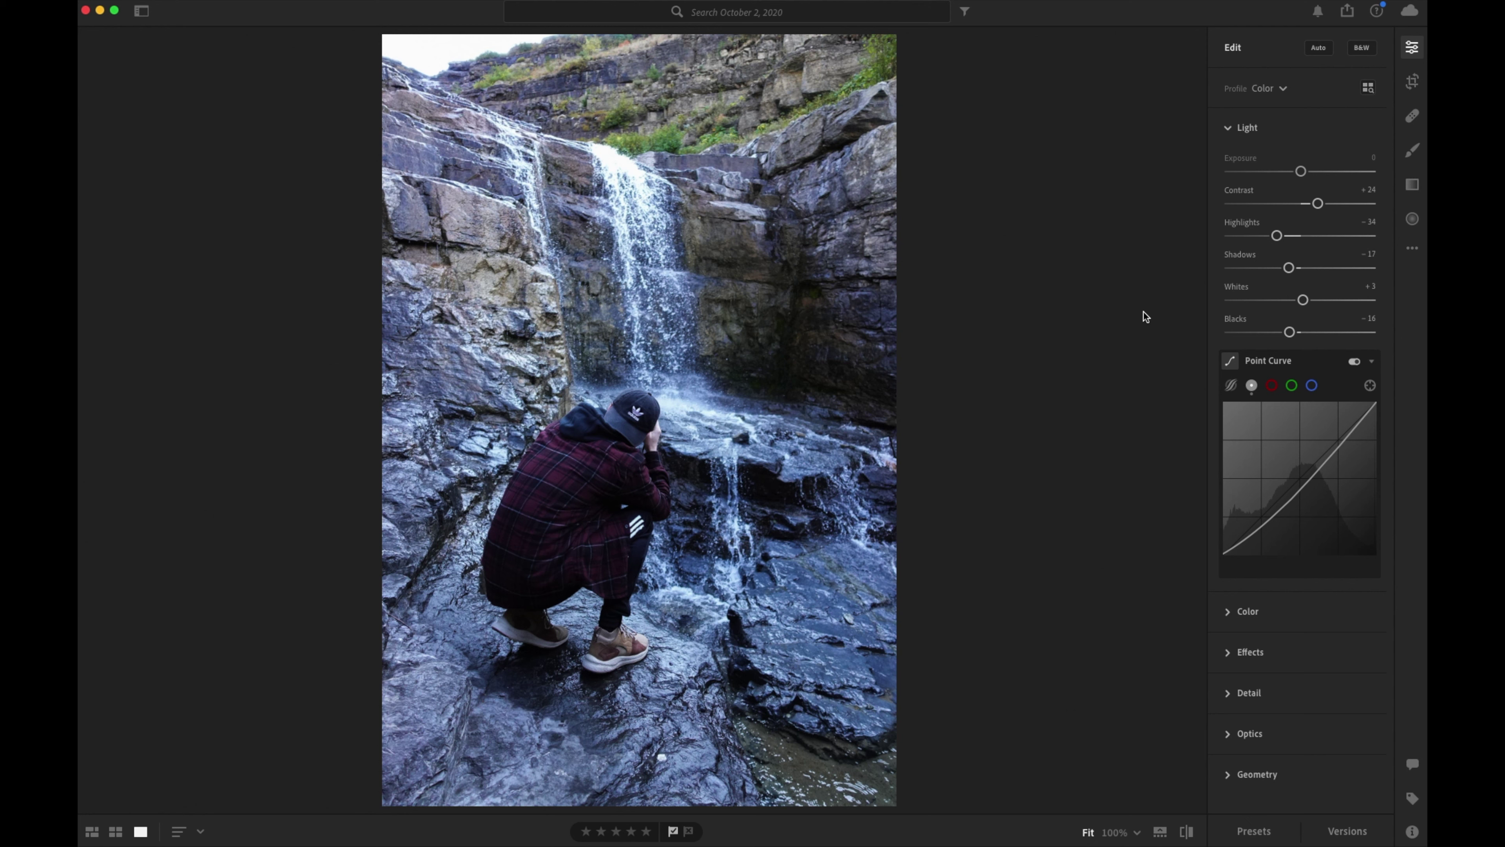
left_click_drag(1290, 332, 1284, 333)
key("backslash")
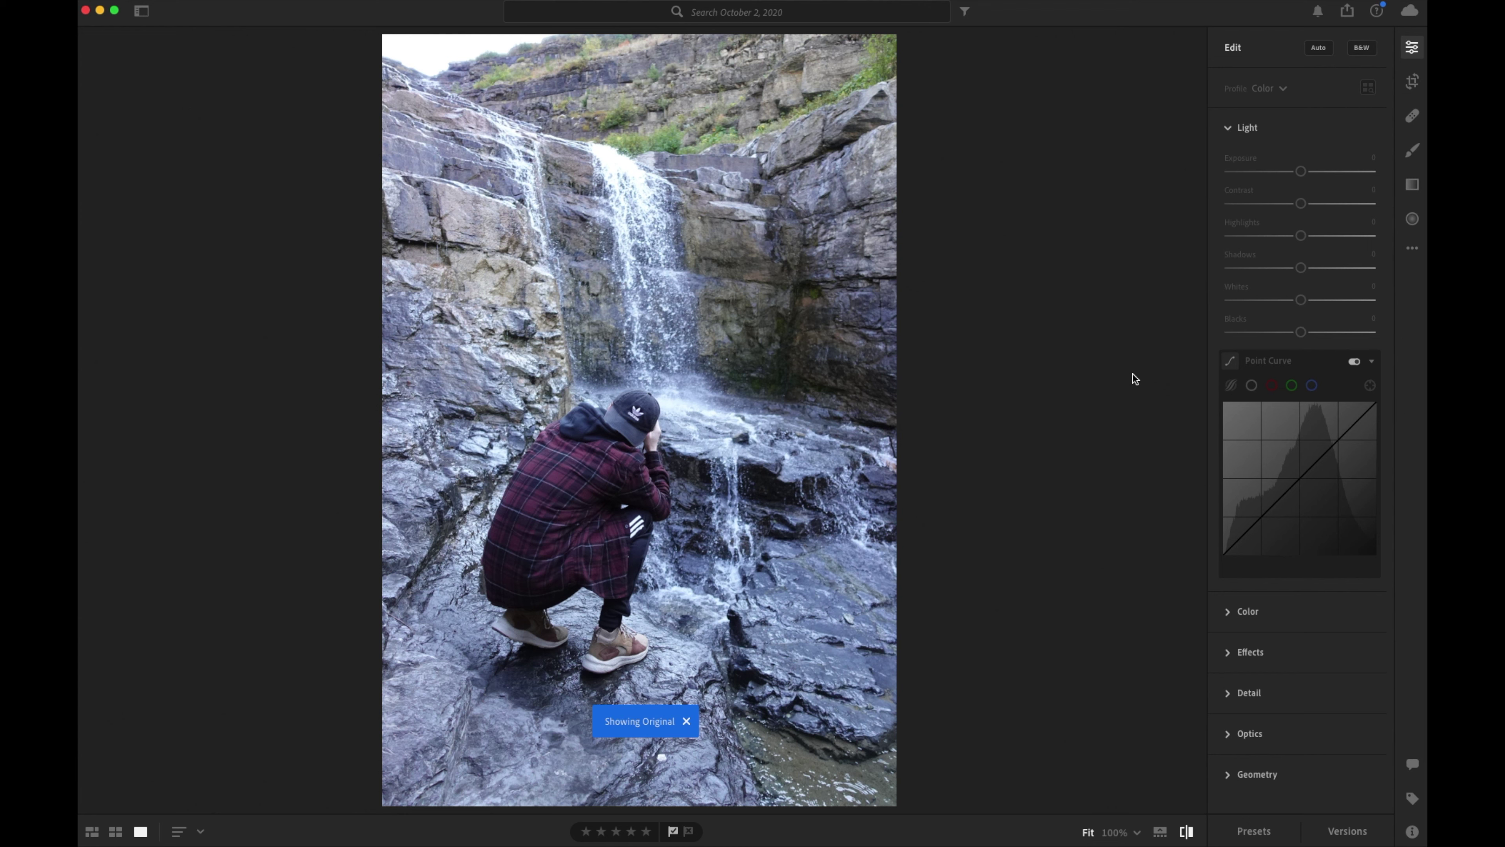
key("backslash")
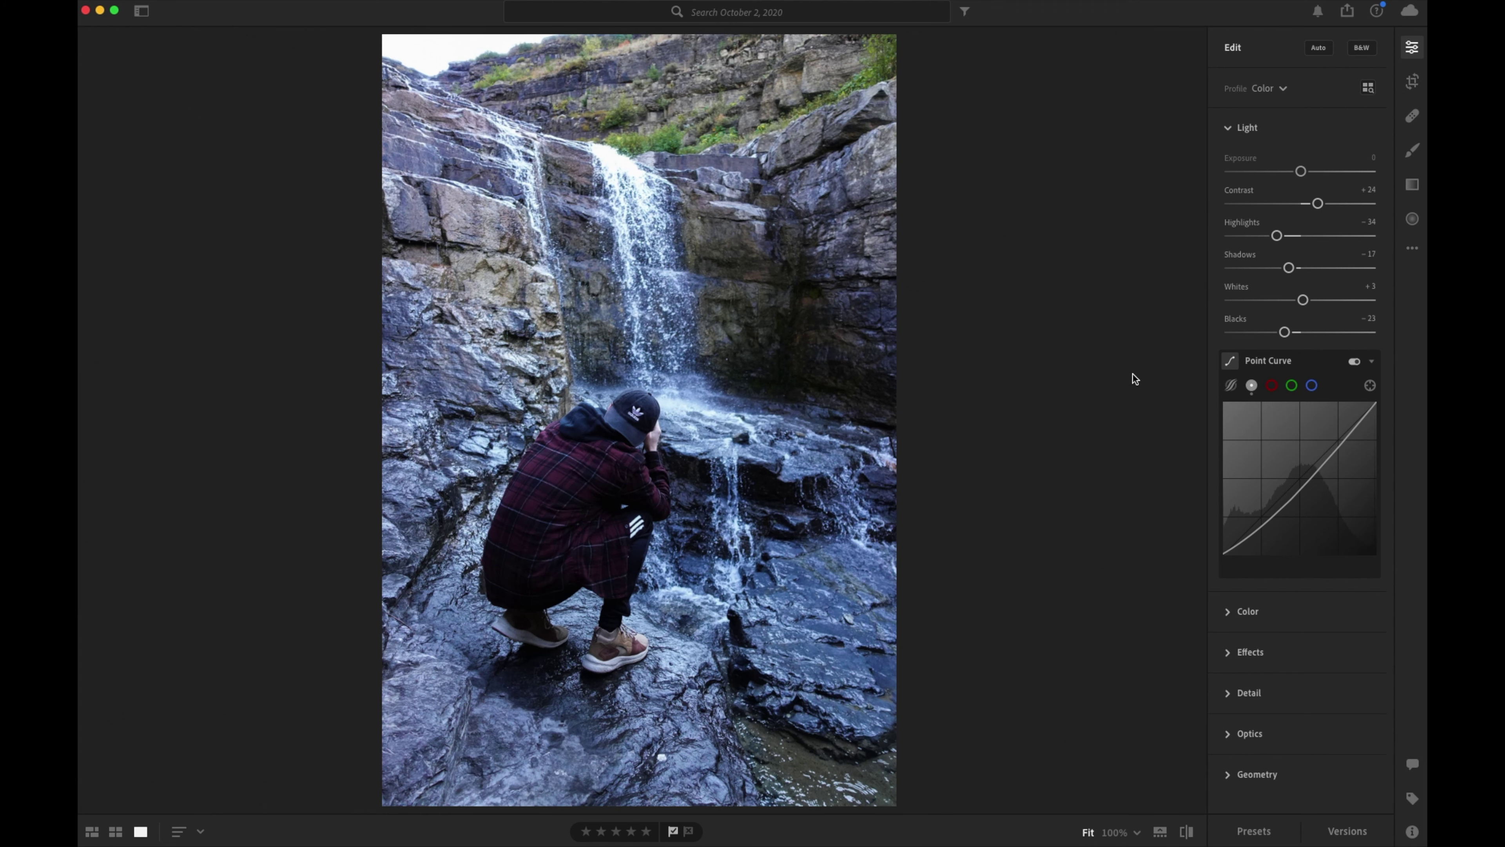
key("backslash")
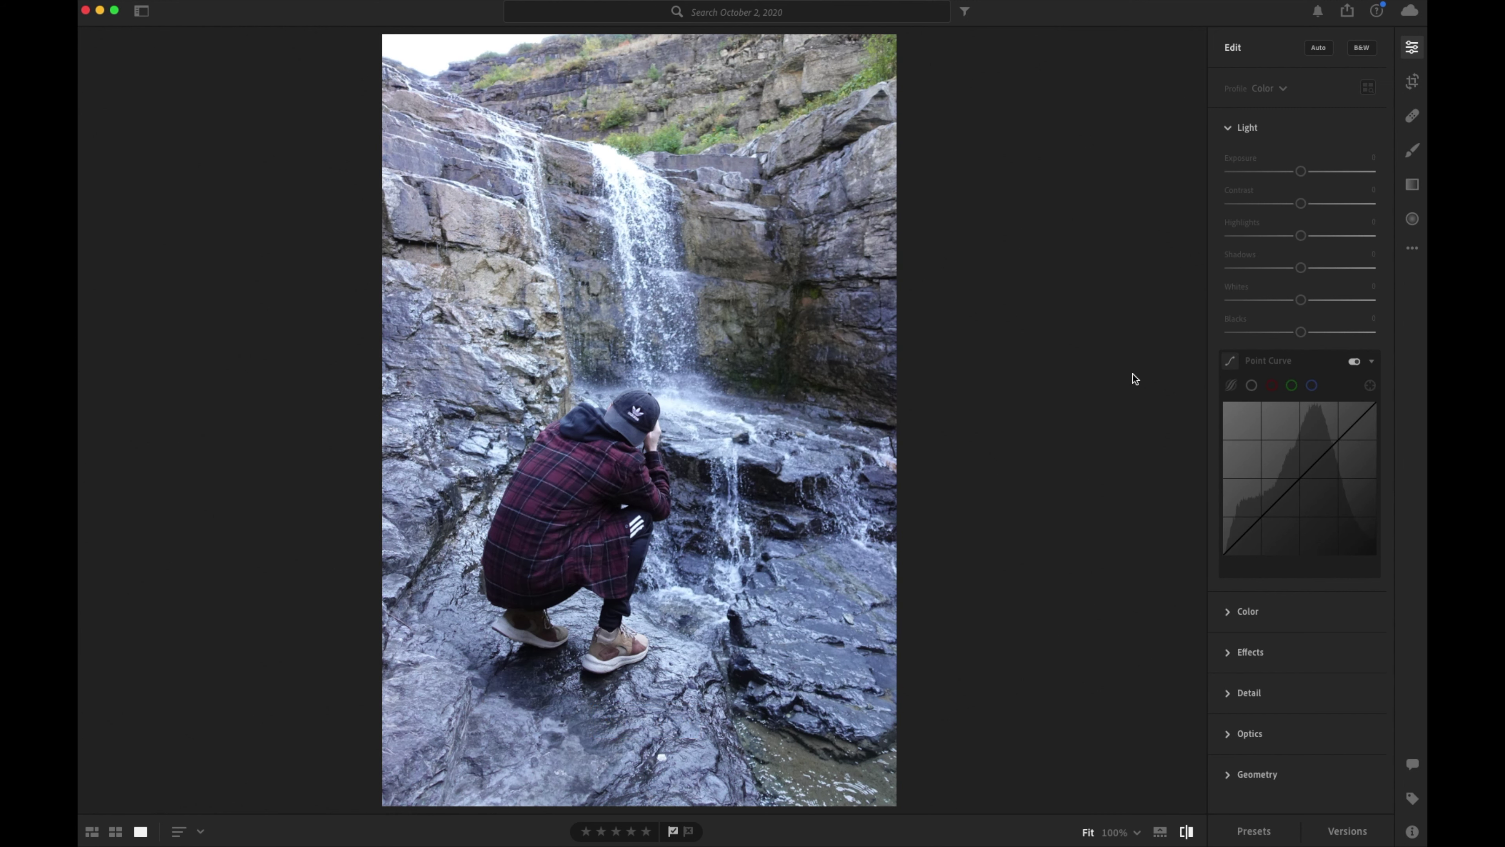
key("backslash")
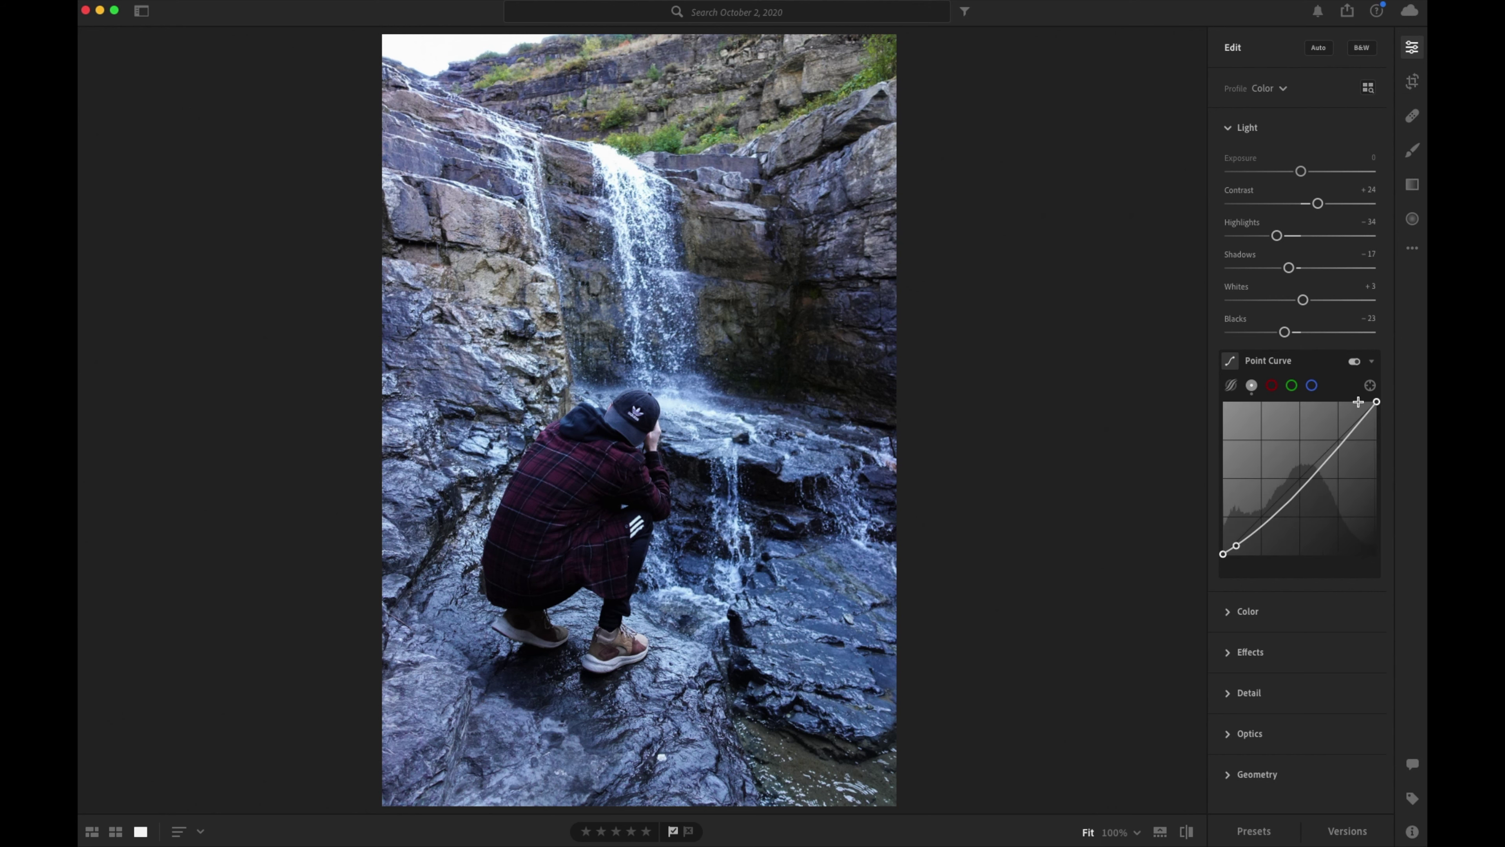
Open the Color settings and try warmer and cooler Temp values, returning Temp to 0.
left_click(1224, 127)
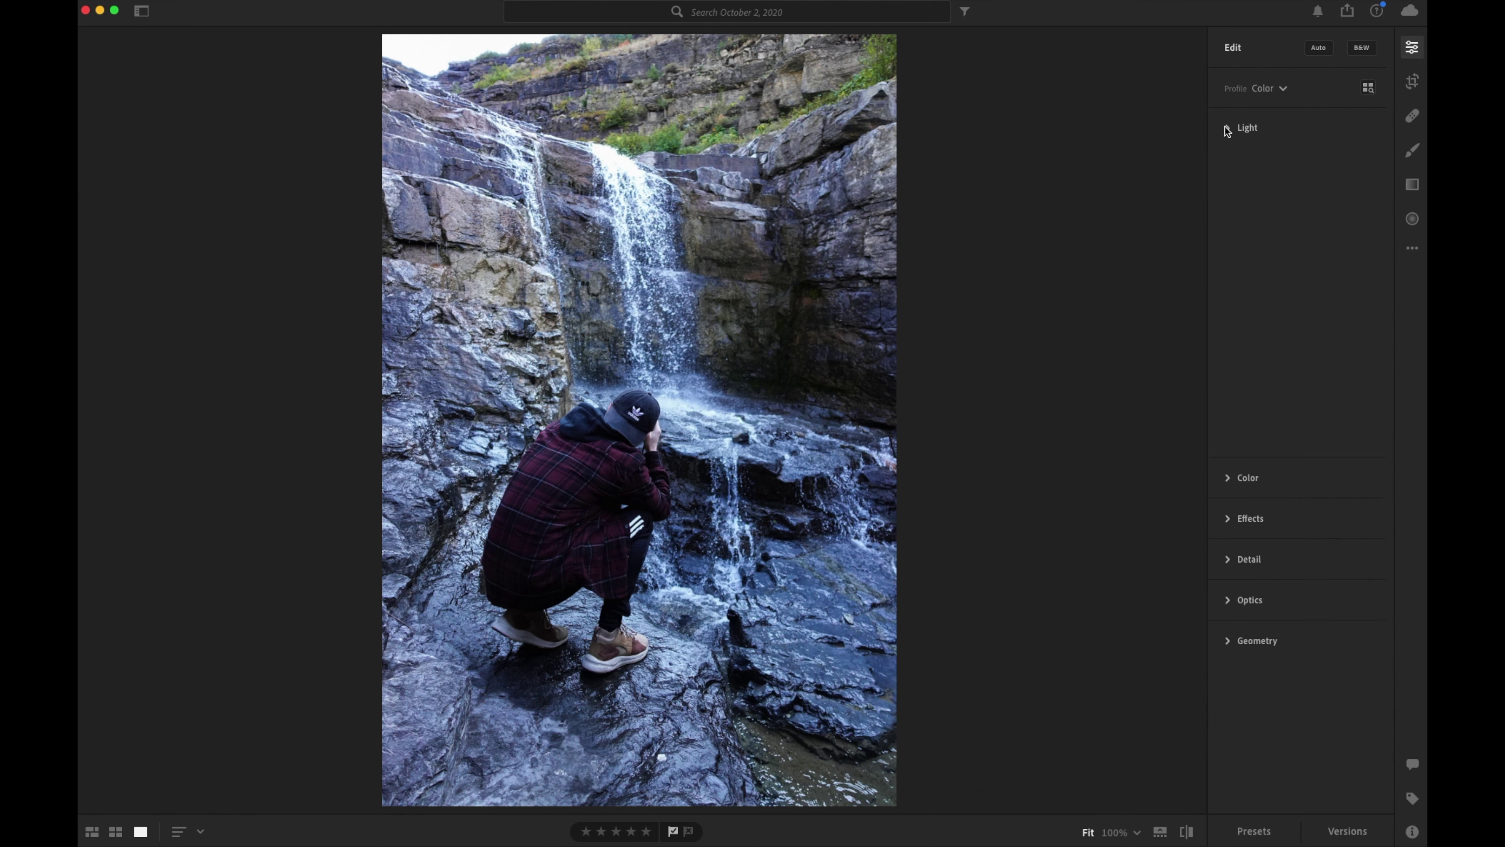
left_click(1229, 168)
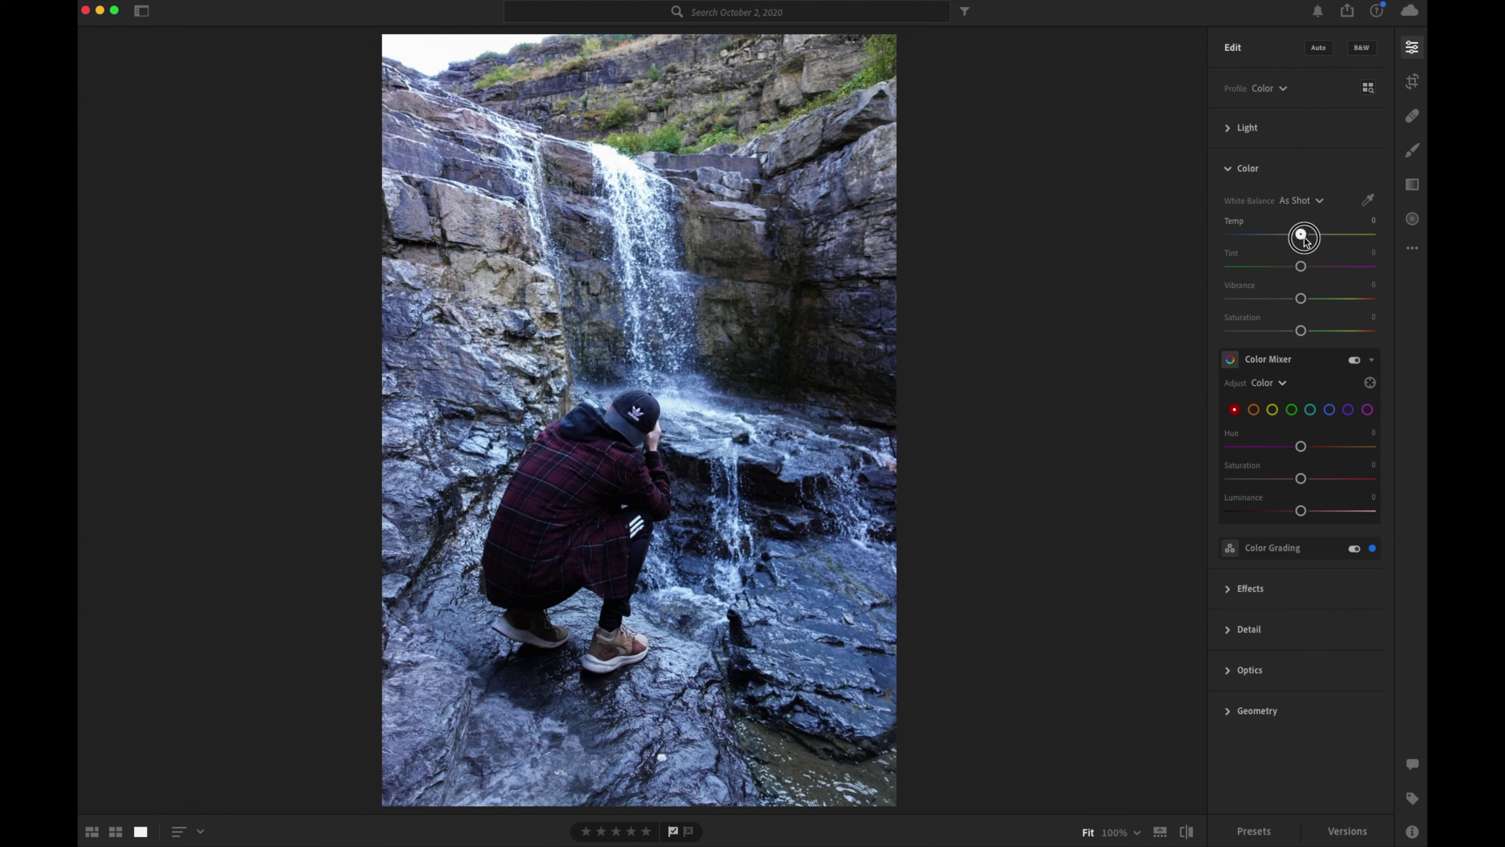
left_click_drag(1305, 238, 1307, 238)
double_click(1303, 234)
left_click_drag(1301, 235, 1296, 235)
double_click(1296, 236)
Try Vibrance values of -42 and +69 and settle on +9.
left_click_drag(1302, 300, 1274, 302)
left_click(1307, 302)
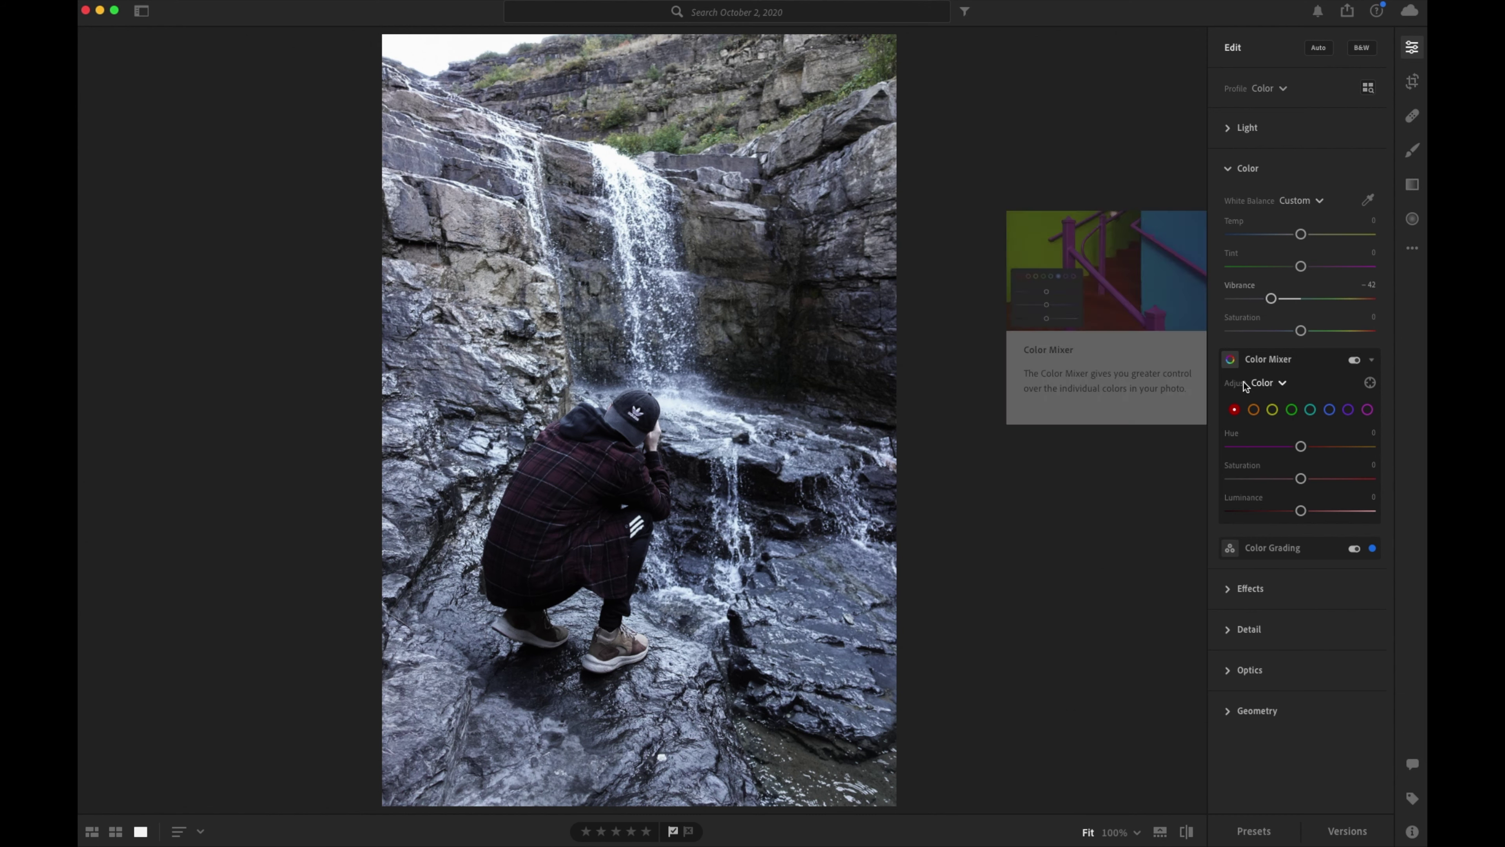
left_click_drag(1271, 297, 1350, 298)
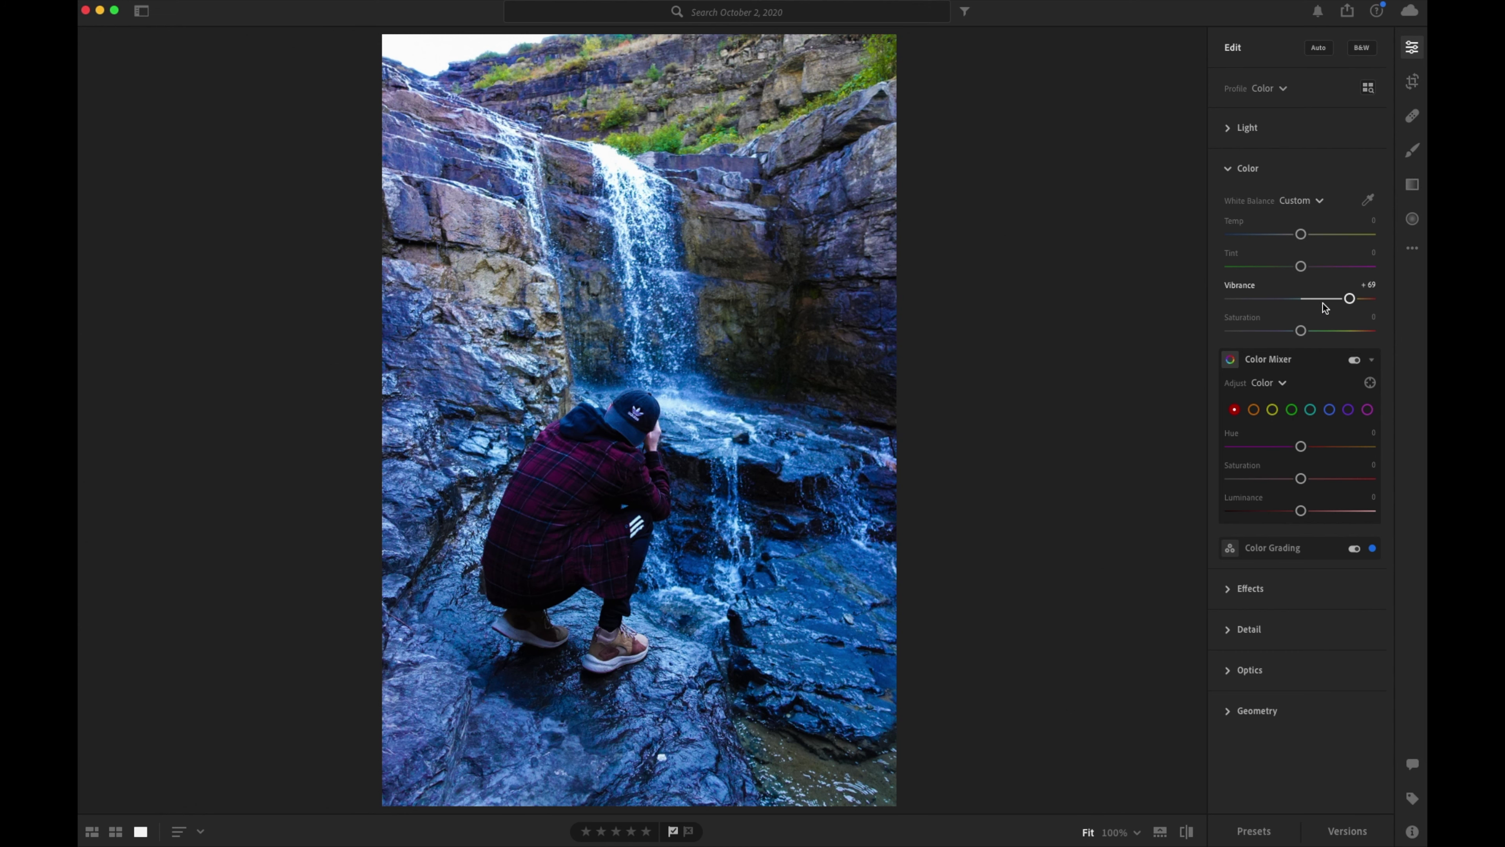
left_click_drag(1349, 299, 1309, 299)
left_click(1307, 299)
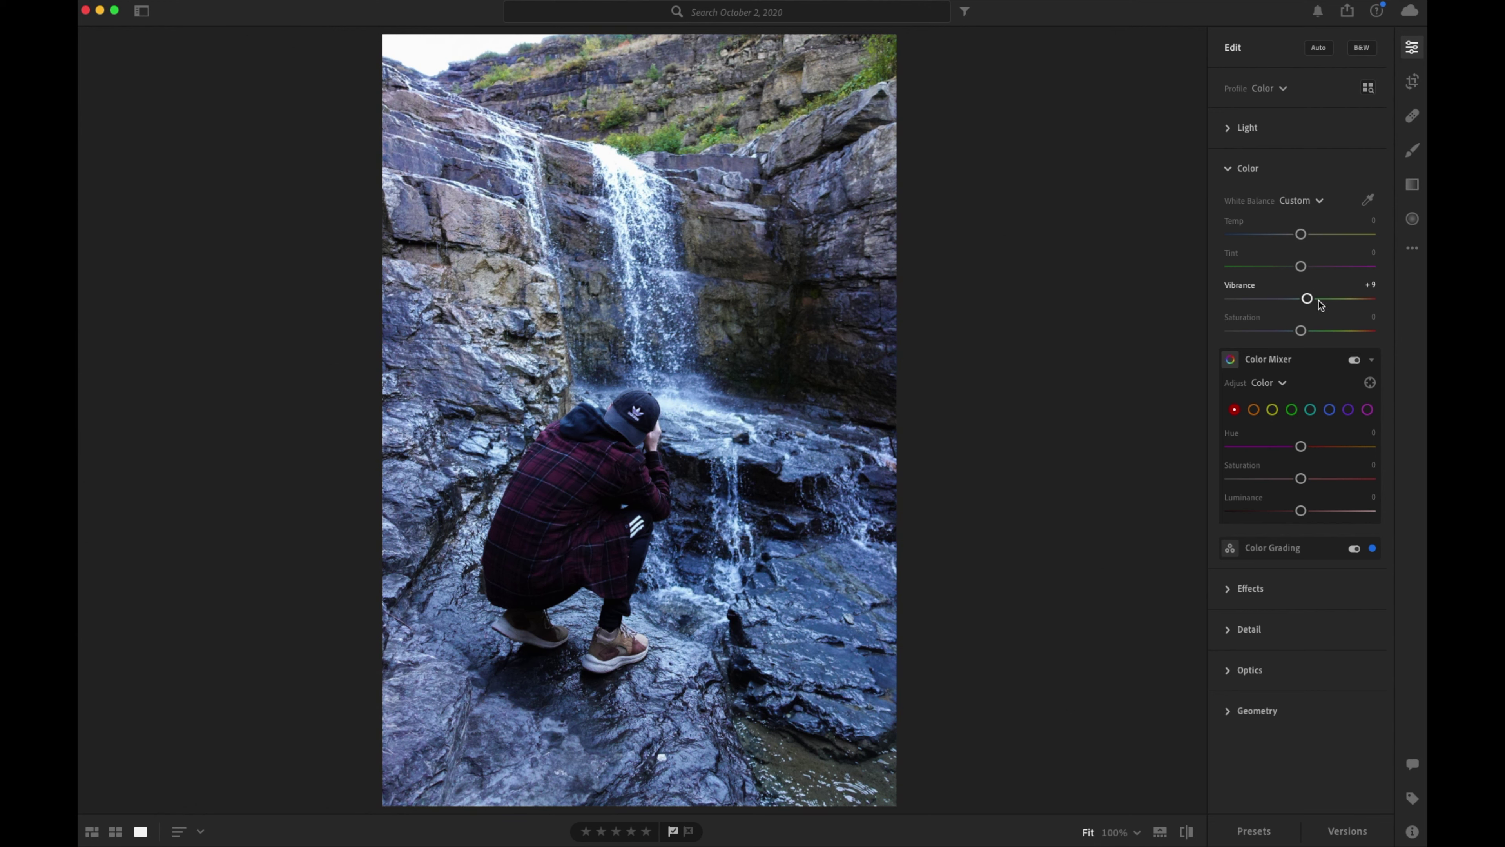
double_click(1309, 299)
Try a strongly raised Saturation and -78, settle on -5 and compare the edit with the original photo.
left_click_drag(1311, 302, 1358, 334)
left_click_drag(1356, 331, 1245, 331)
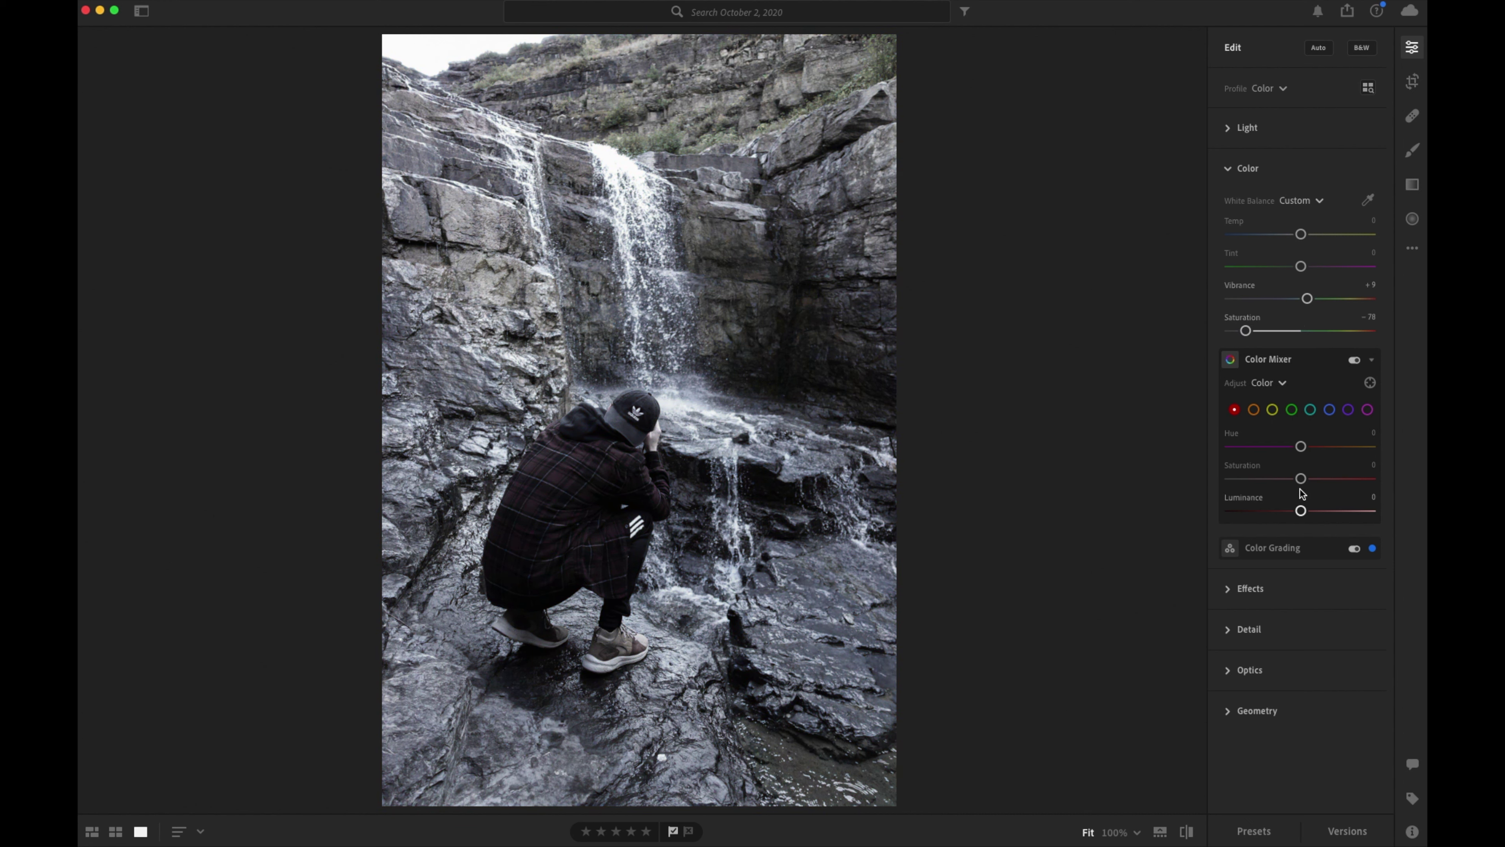
left_click_drag(1247, 335, 1302, 334)
left_click_drag(1301, 330, 1298, 332)
key("backslash")
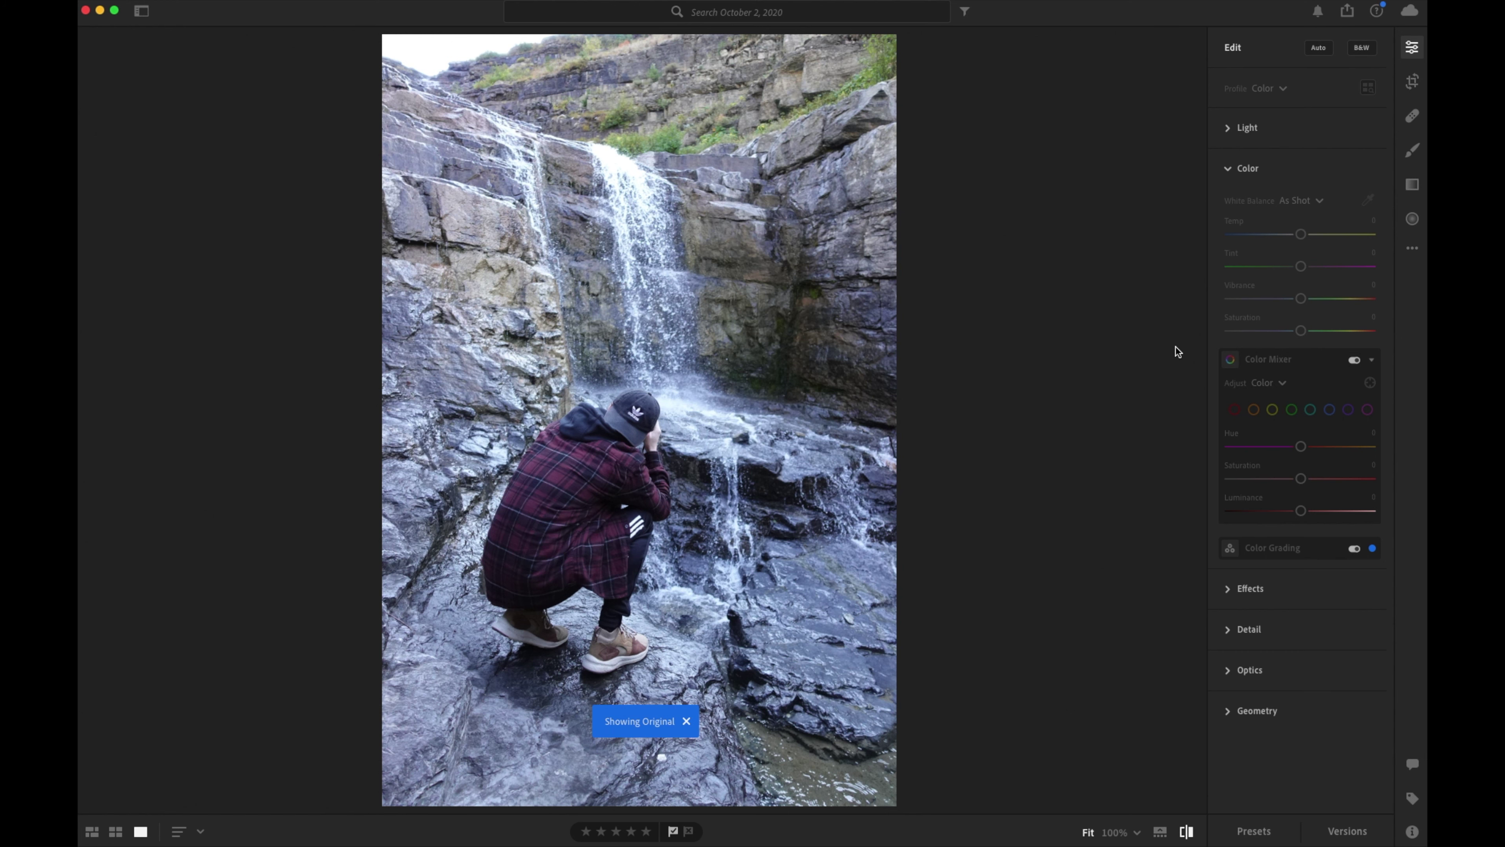
key("backslash")
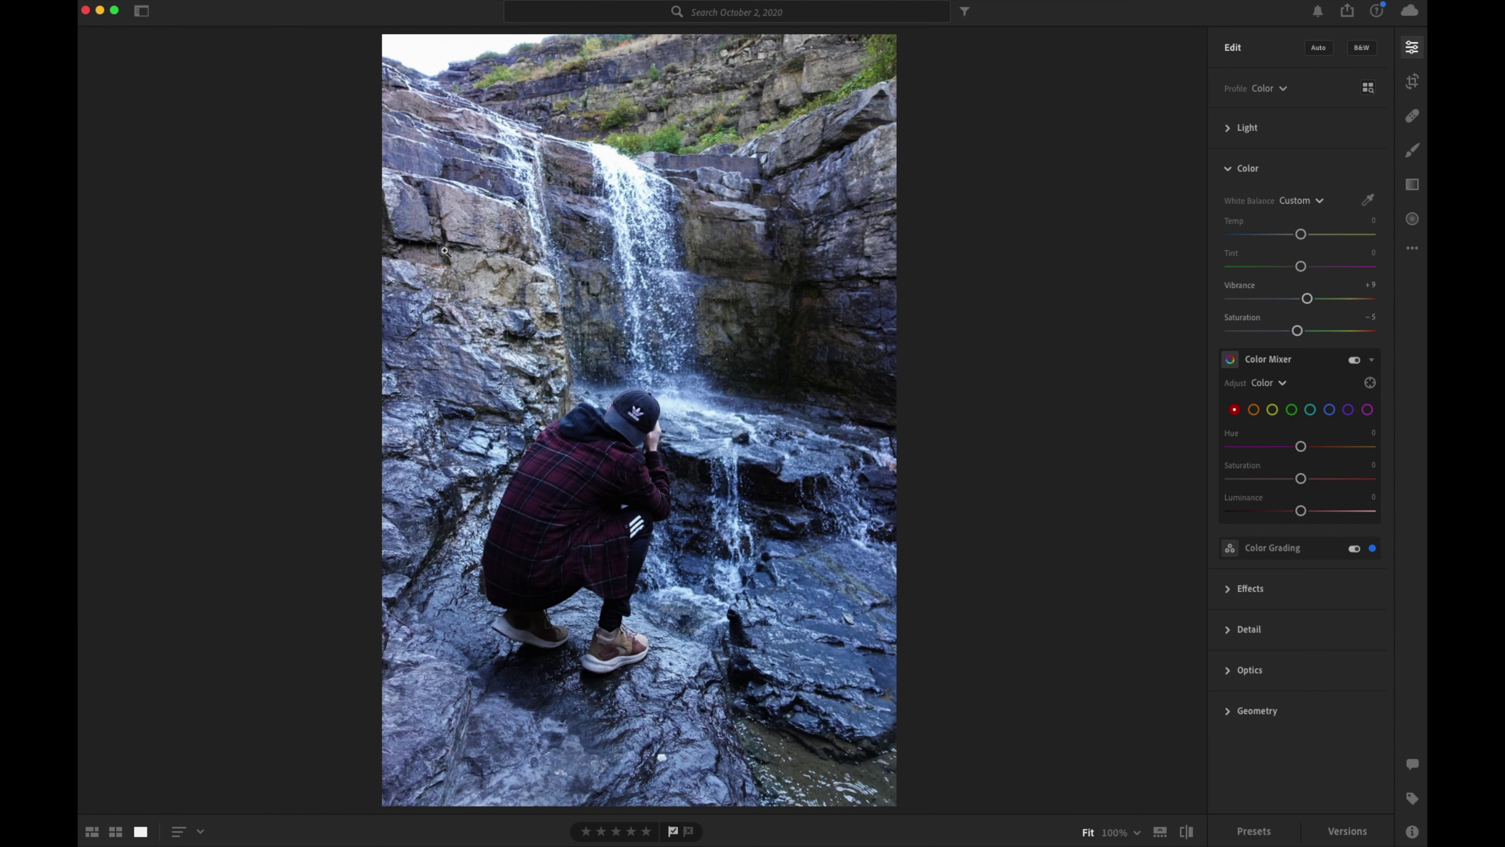
In the Effects settings, try Texture values of -60 and +19 and settle on +17.
left_click(1227, 171)
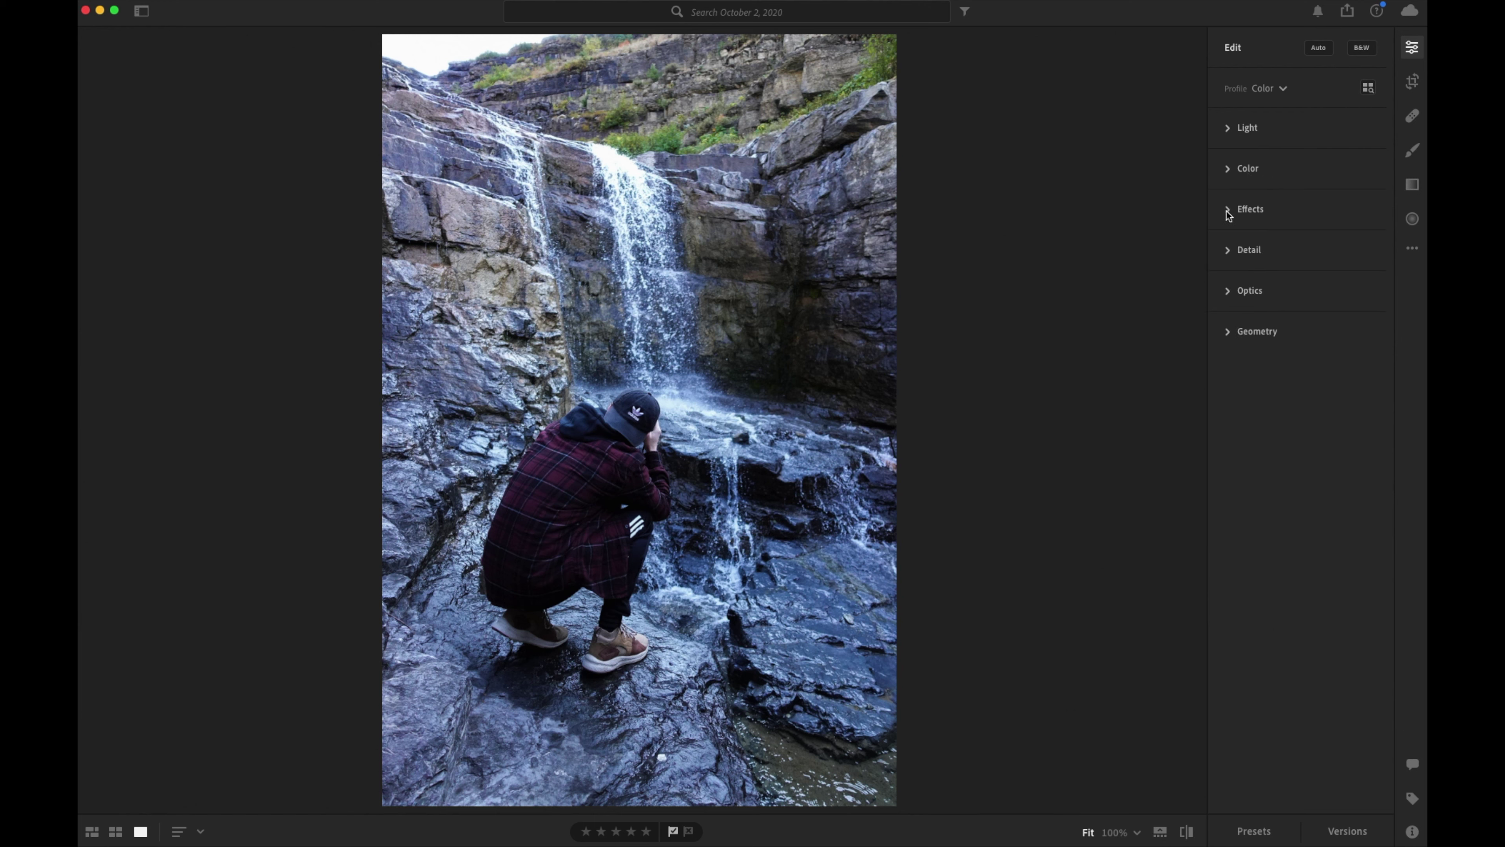
left_click(1227, 210)
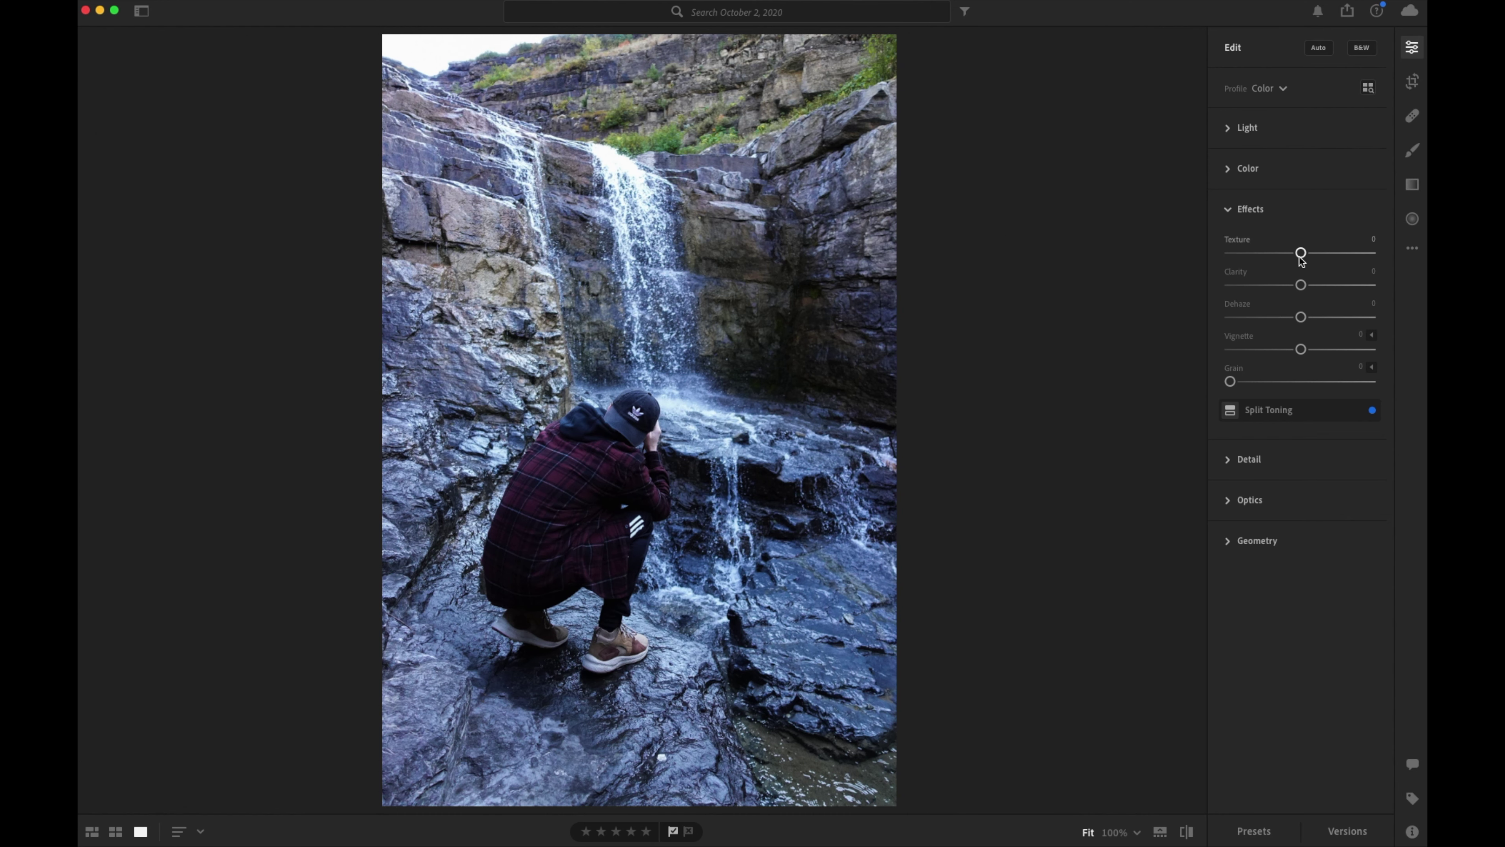
left_click_drag(1300, 255, 1268, 258)
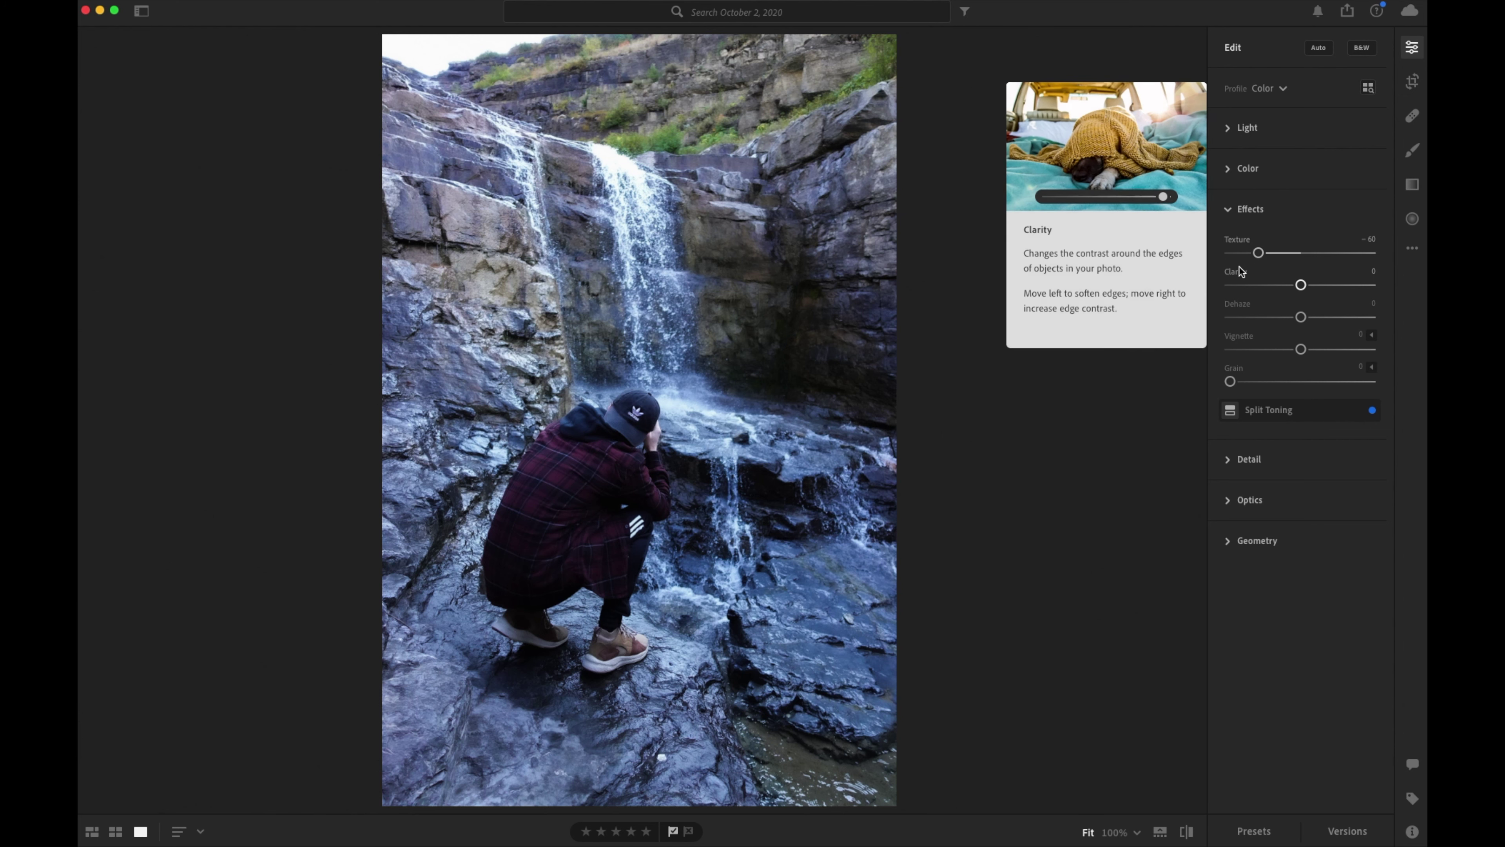
left_click_drag(1260, 254, 1317, 253)
left_click_drag(1316, 253, 1317, 254)
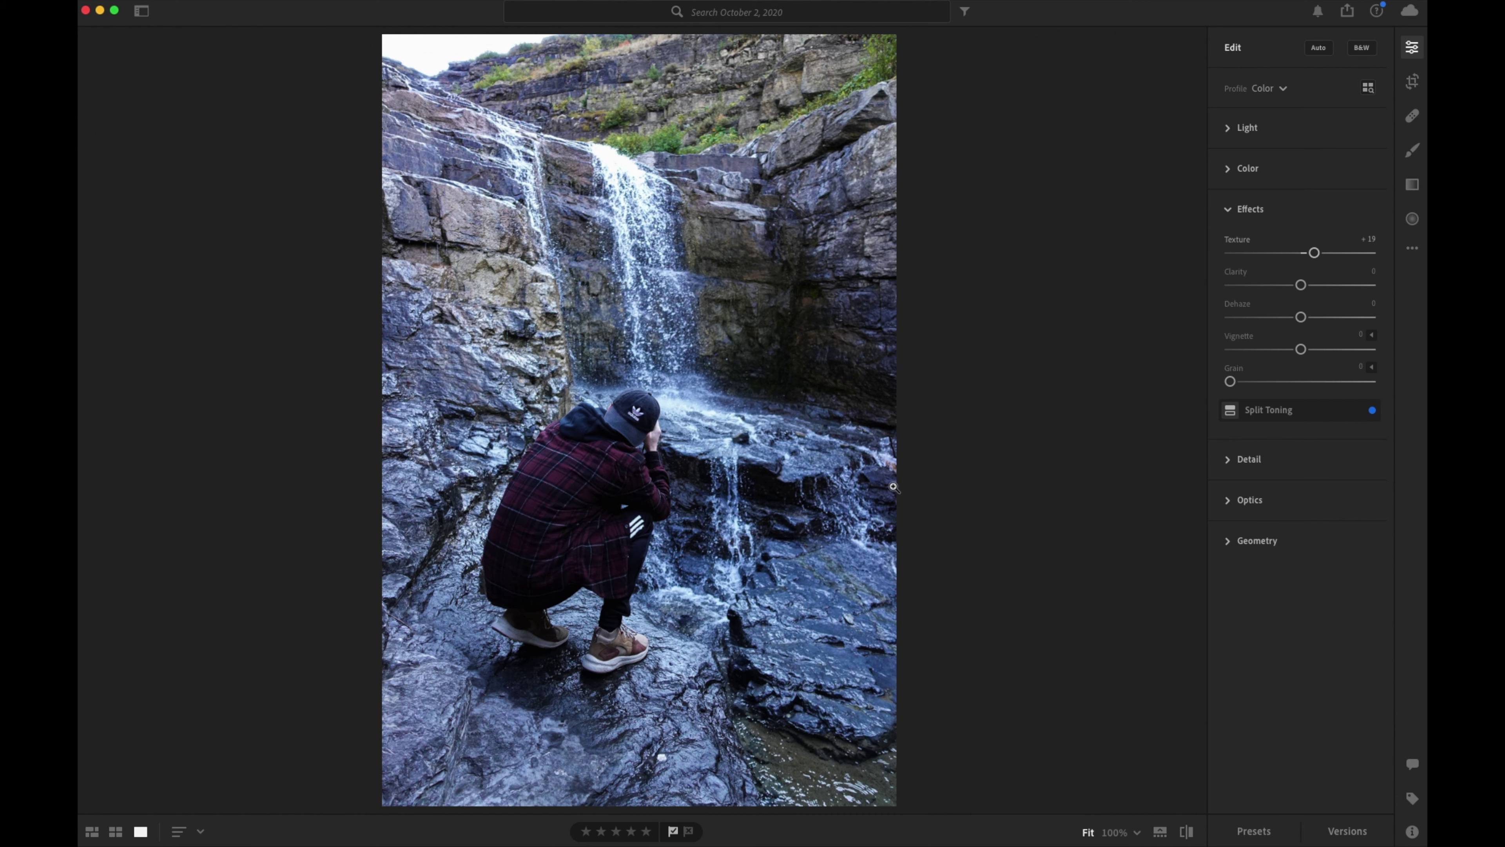
double_click(1310, 254)
left_click_drag(1303, 253, 1313, 255)
Raise Clarity to +75 to judge its effect on the rock and water edges.
left_click_drag(1302, 287, 1356, 287)
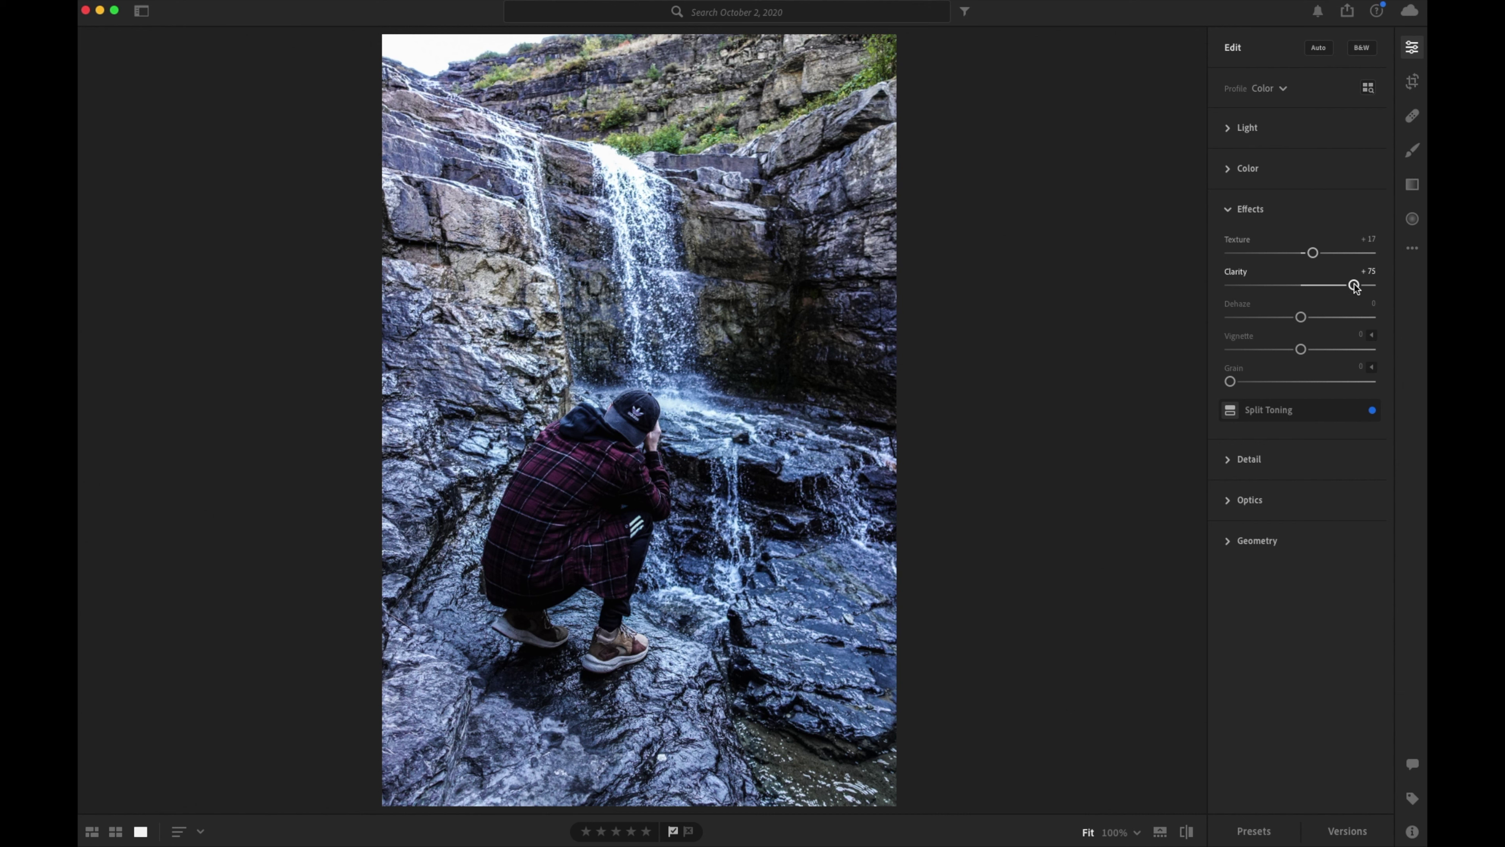